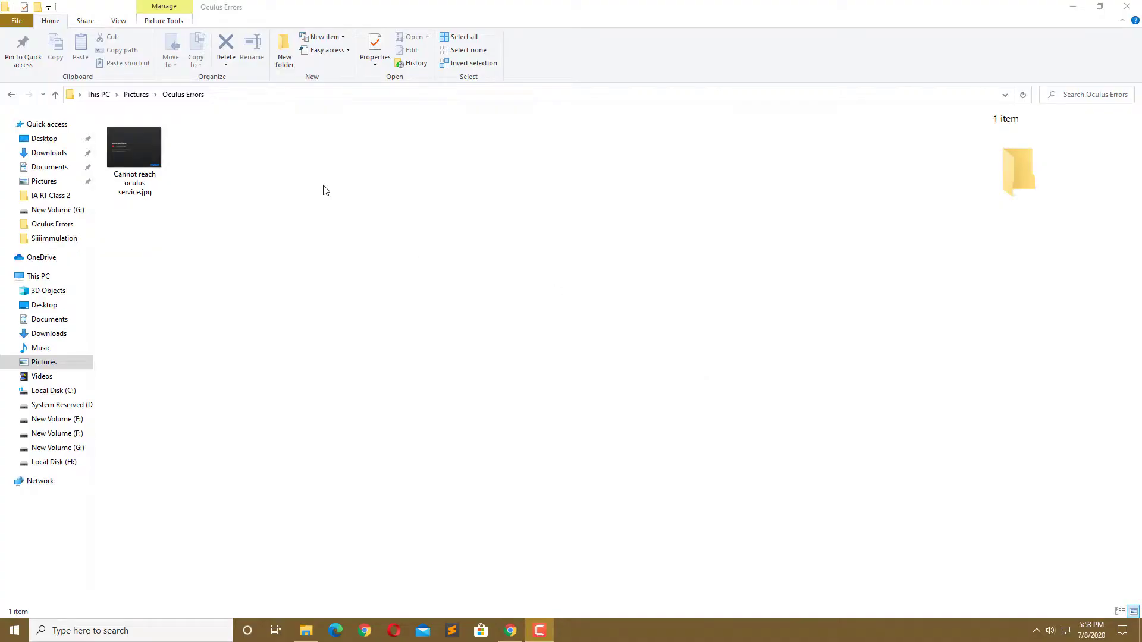
Step: Refresh the Oculus Errors folder and open the Cannot reach oculus service.jpg screenshot
right_click(238, 179)
click(259, 226)
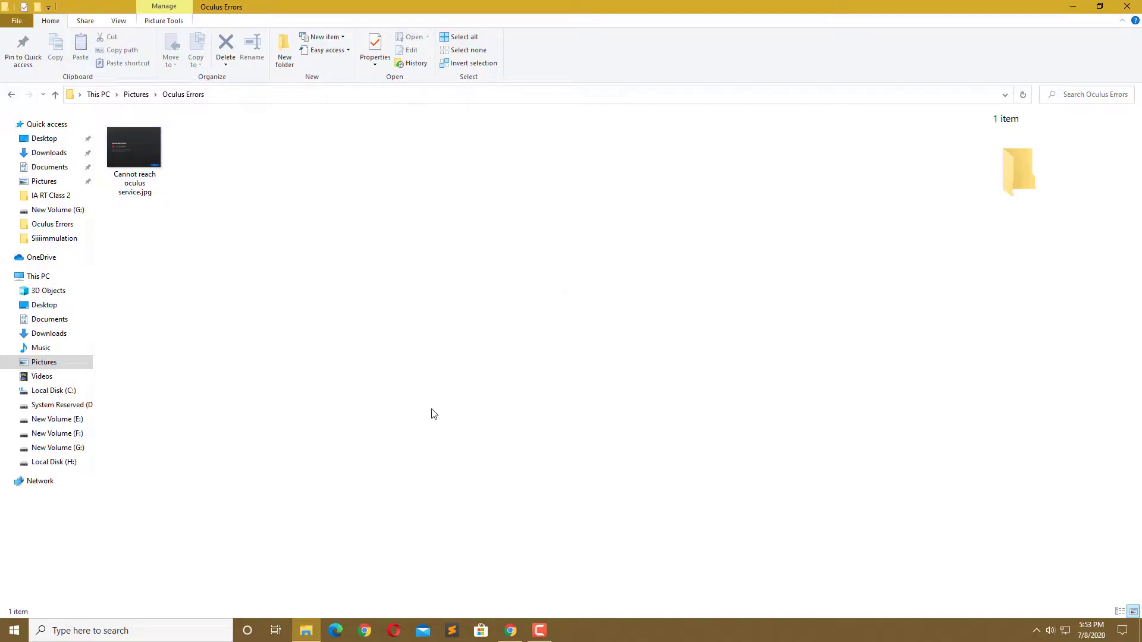
double_click(133, 178)
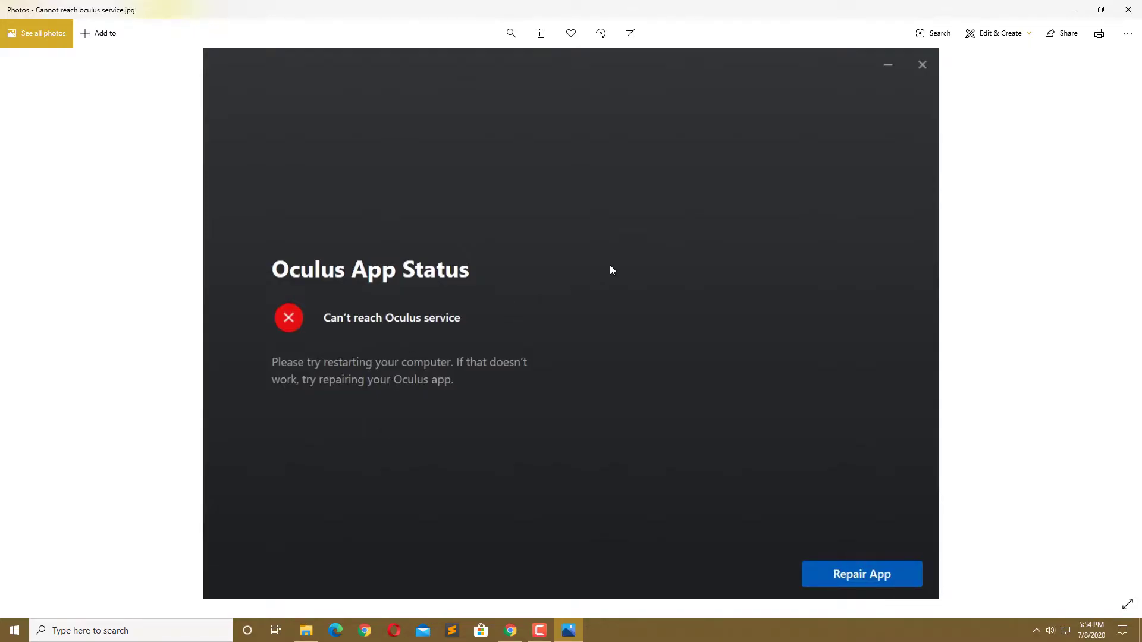
Step: Close the screenshot viewer and refresh the File Explorer folder view
click(1128, 10)
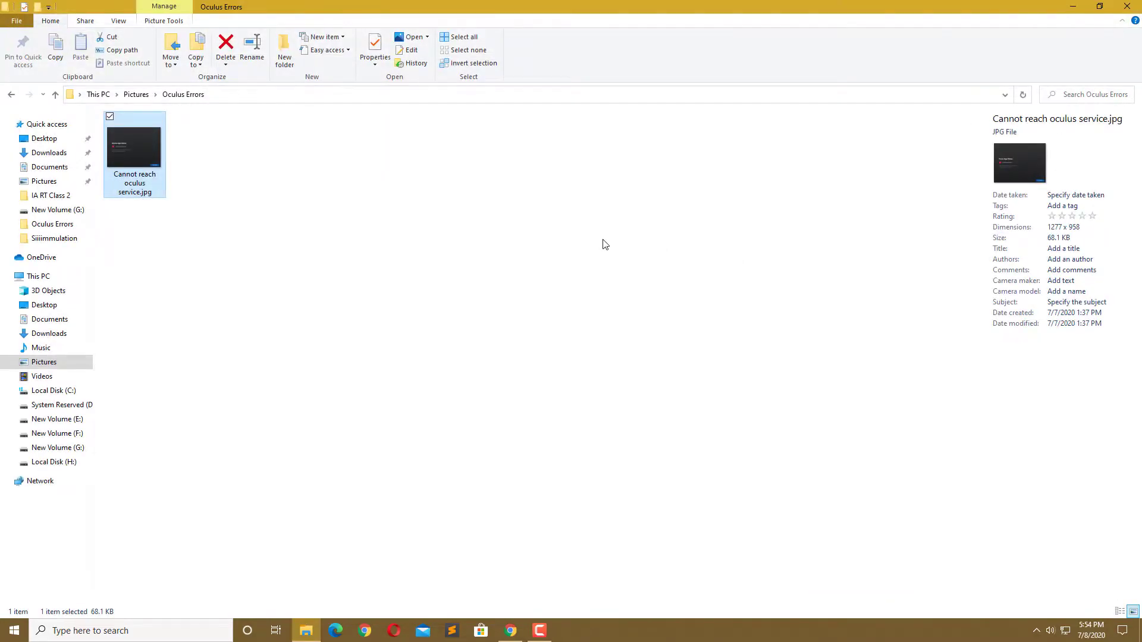
right_click(605, 245)
key(Escape)
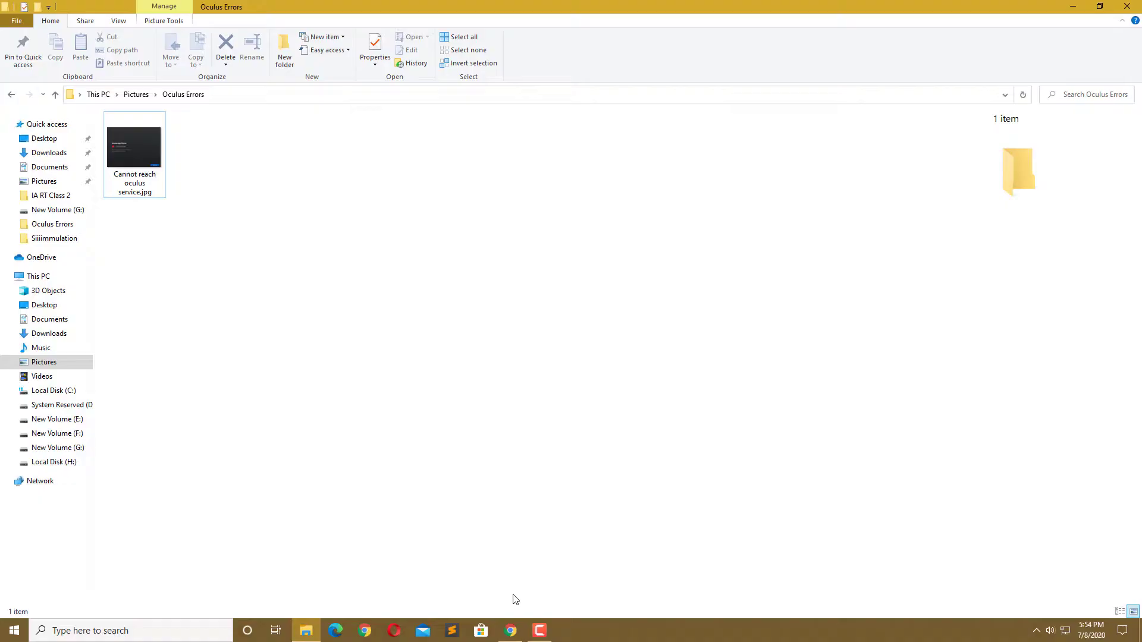
right_click(403, 322)
click(433, 370)
right_click(262, 272)
click(297, 320)
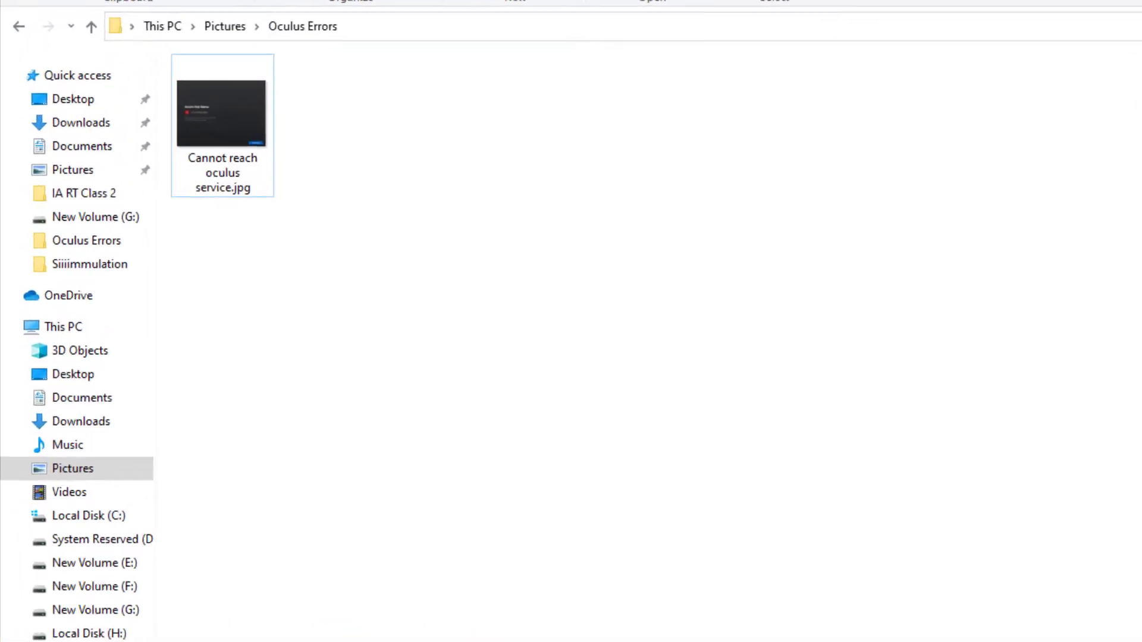
Step: Browse from This PC through Local Disk (C:), Users and the user profile to AppData\Local
click(45, 288)
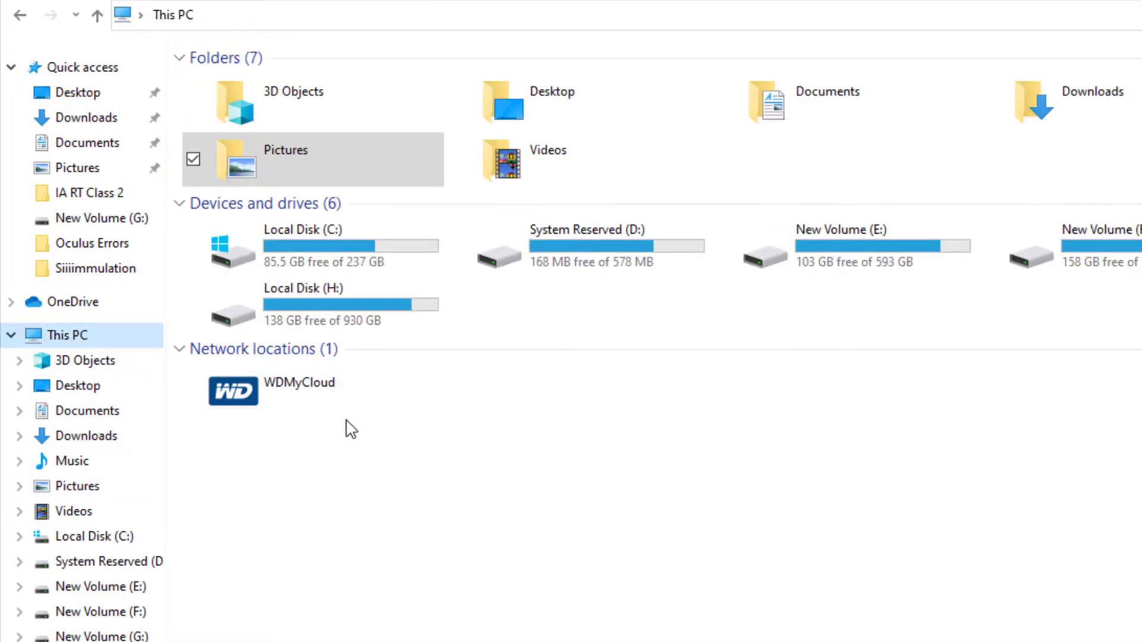
click(363, 265)
double_click(363, 265)
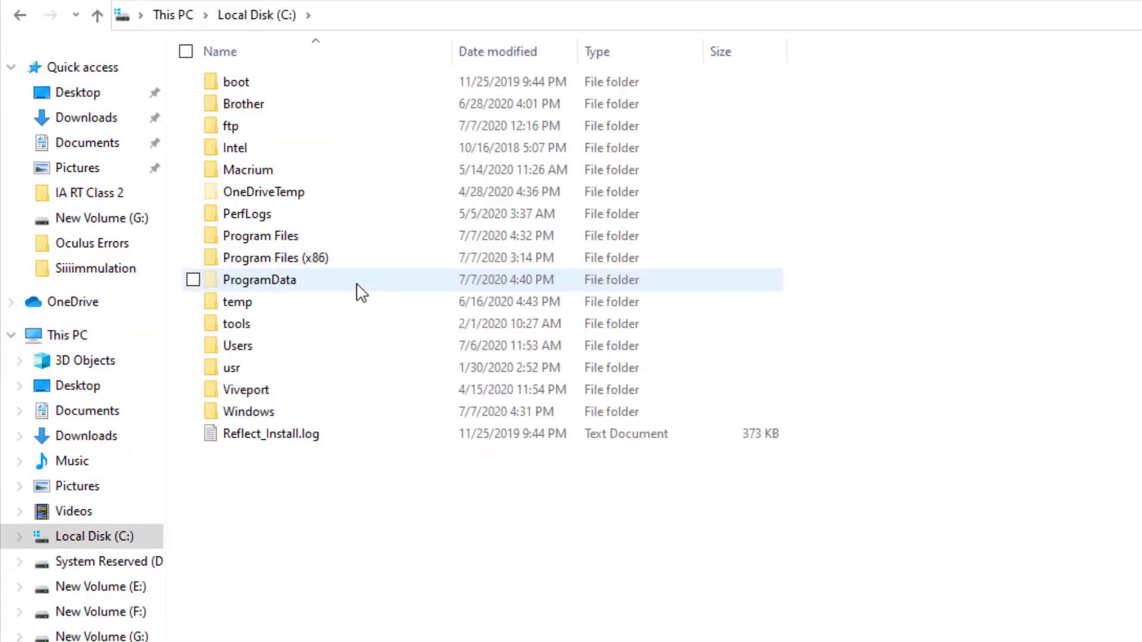
double_click(254, 352)
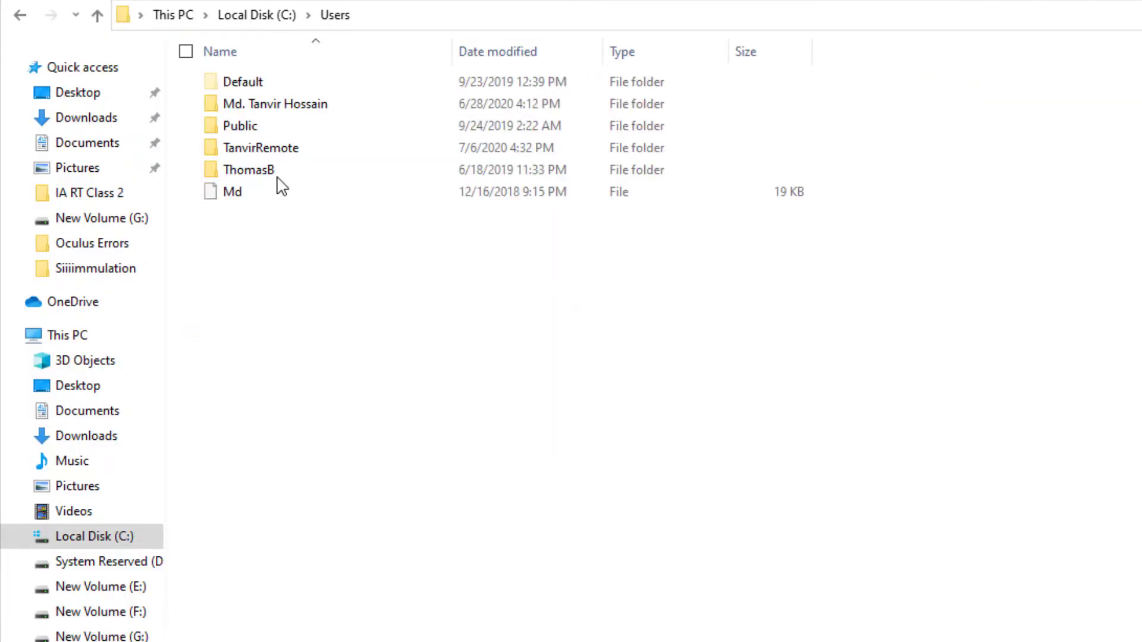
double_click(275, 124)
click(321, 17)
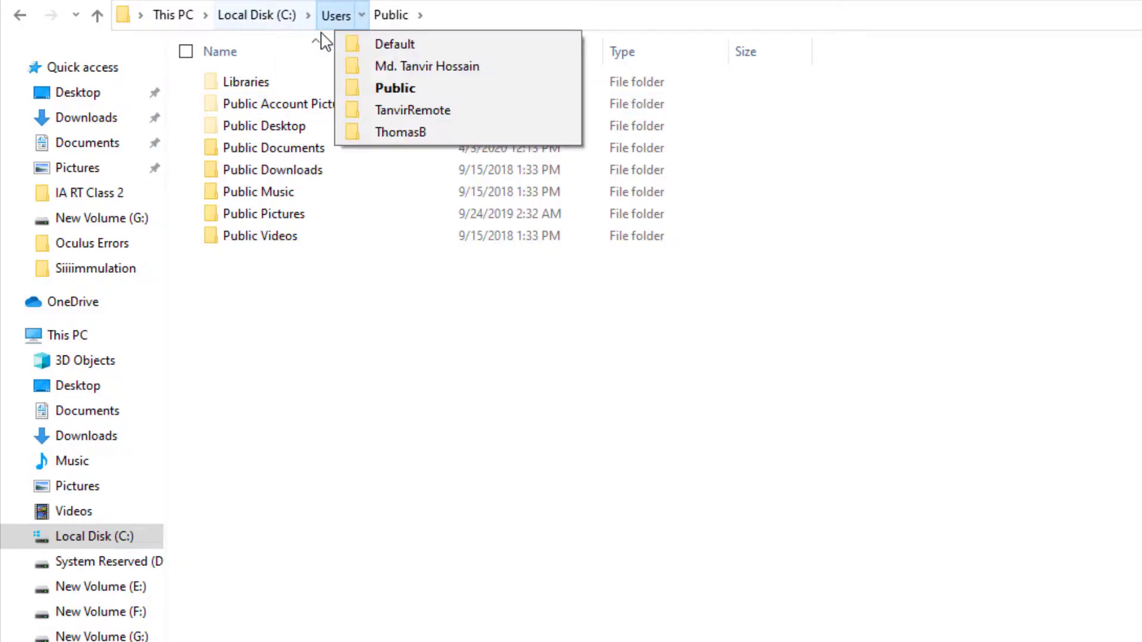
double_click(294, 109)
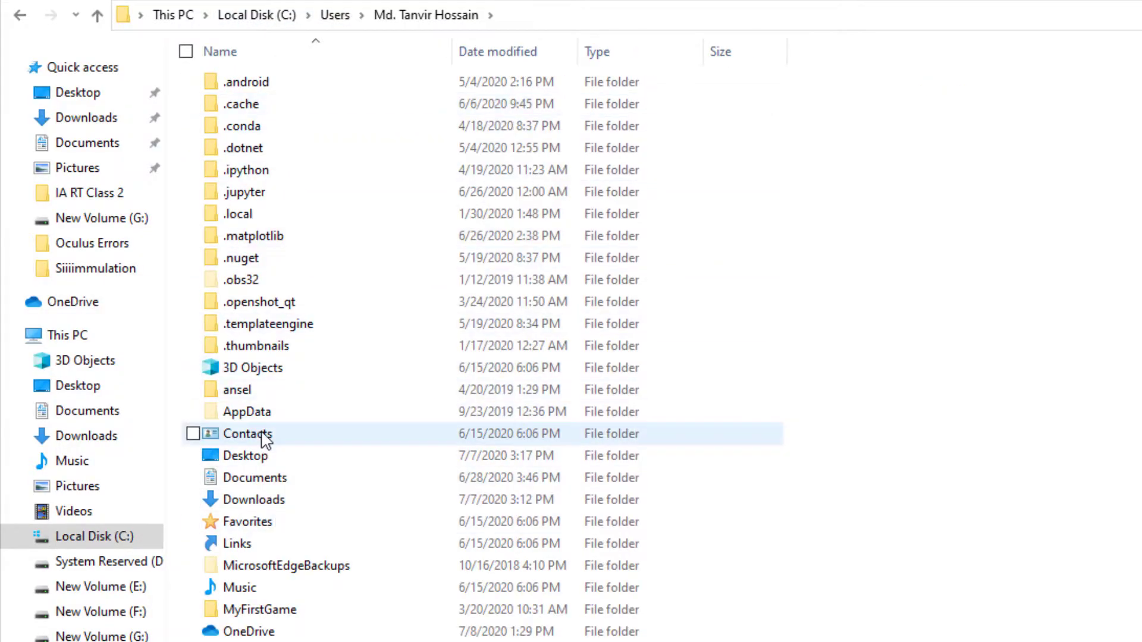
double_click(262, 413)
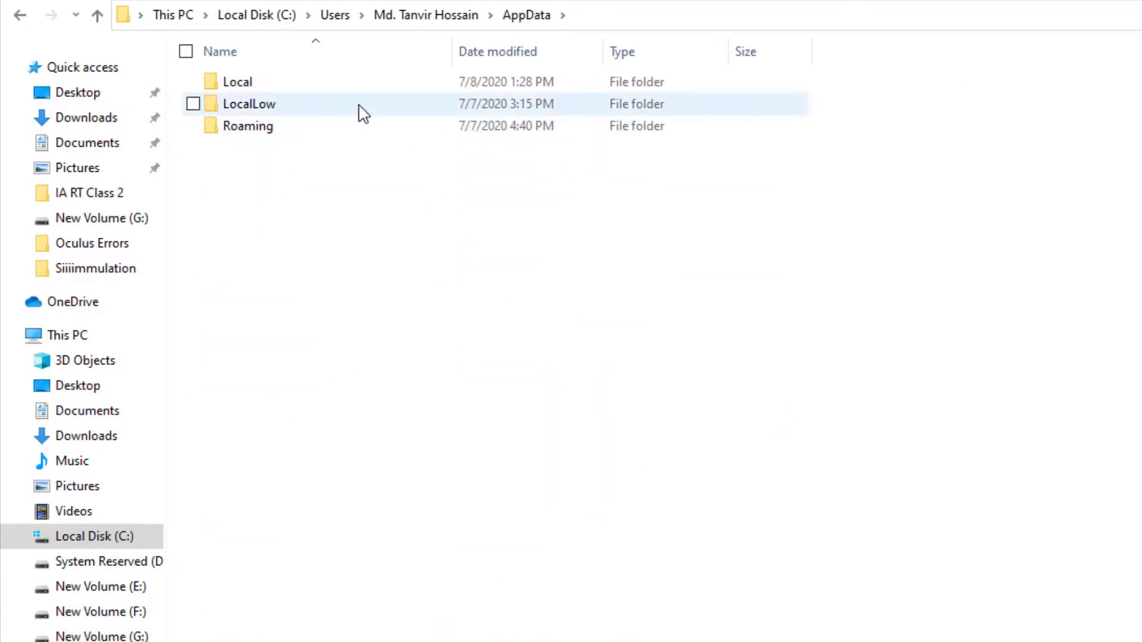
double_click(264, 85)
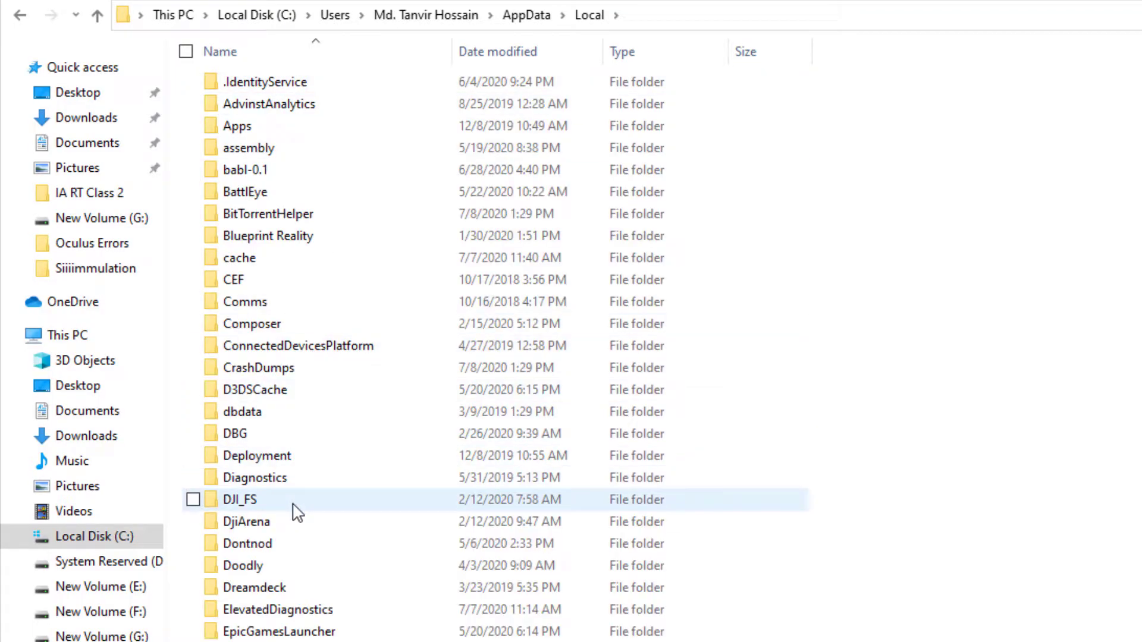
Step: Open the Oculus folder in AppData\Local and select OculusSetup.log
scroll(293, 510, down, 2)
scroll(293, 510, down, 4)
scroll(293, 510, down, 4)
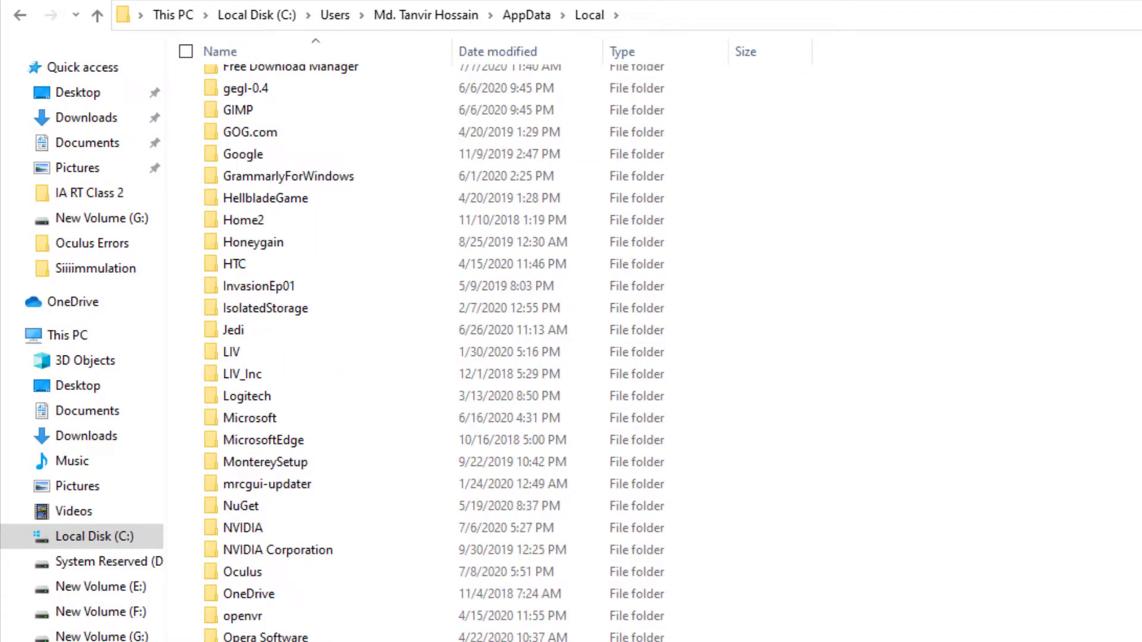
double_click(253, 573)
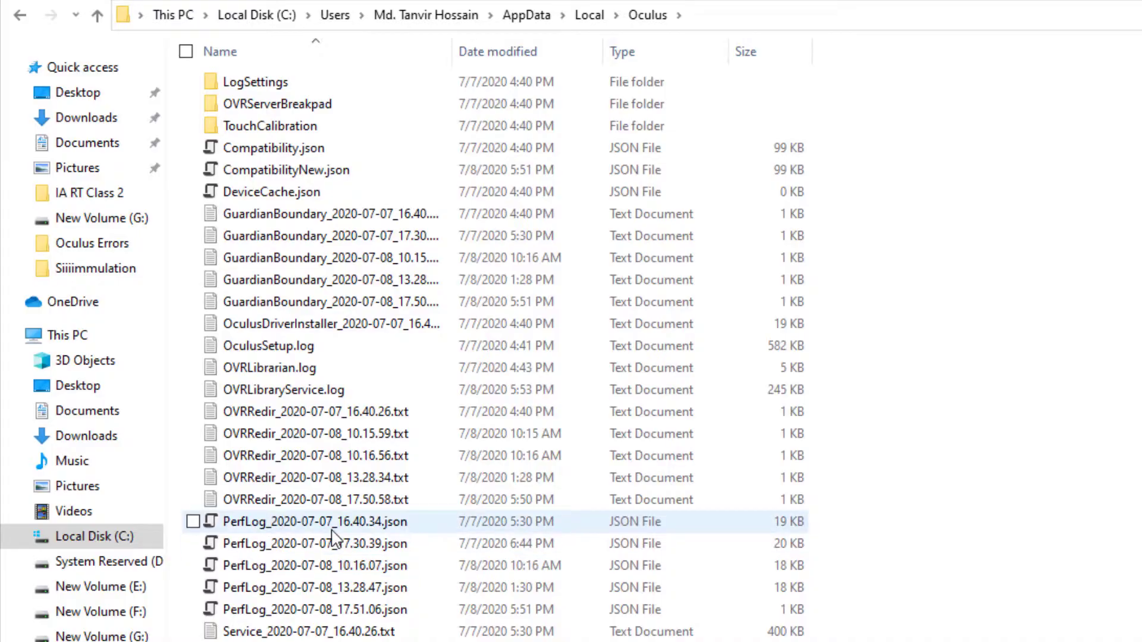
click(257, 350)
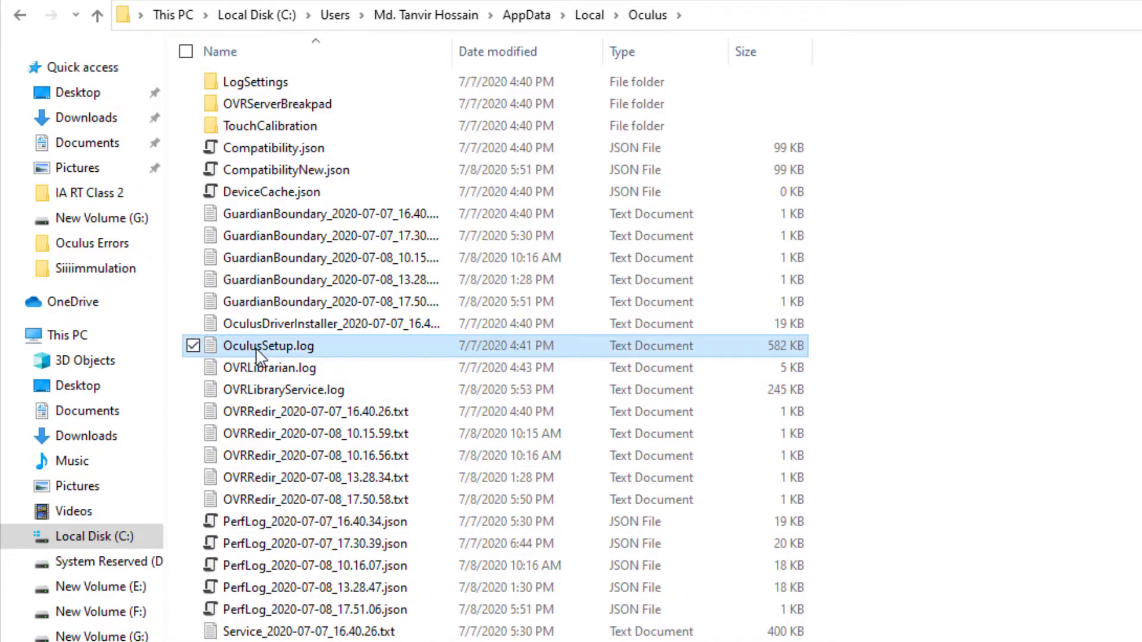
Step: Open OculusSetup.log maximized in Notepad and jump to the end of the log
double_click(314, 354)
click(1095, 7)
click(855, 130)
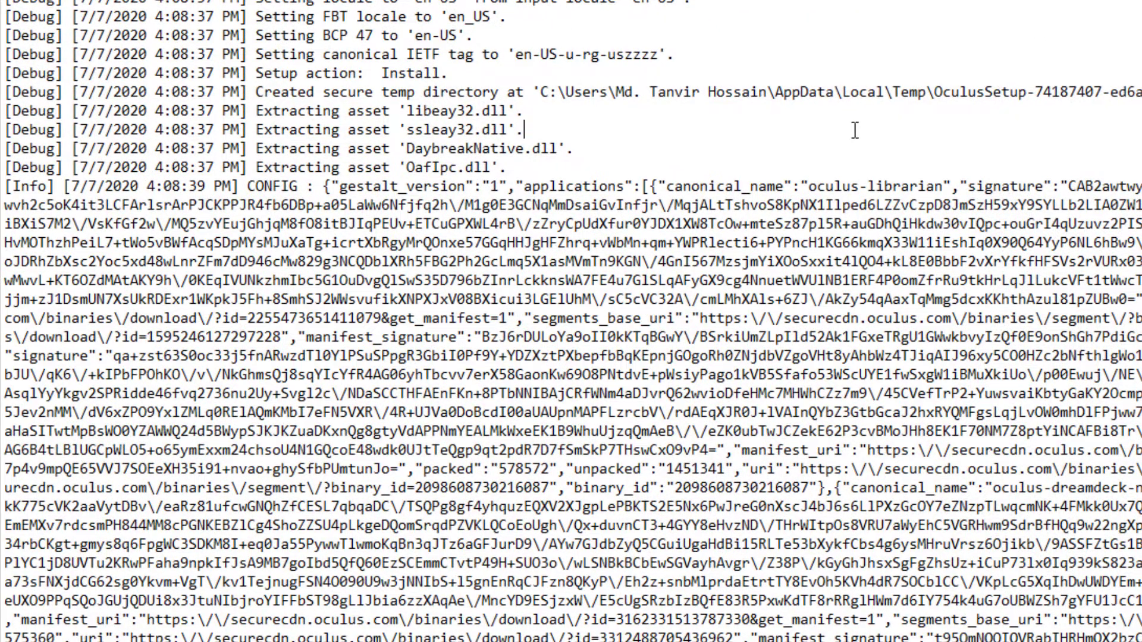
key(ctrl+End)
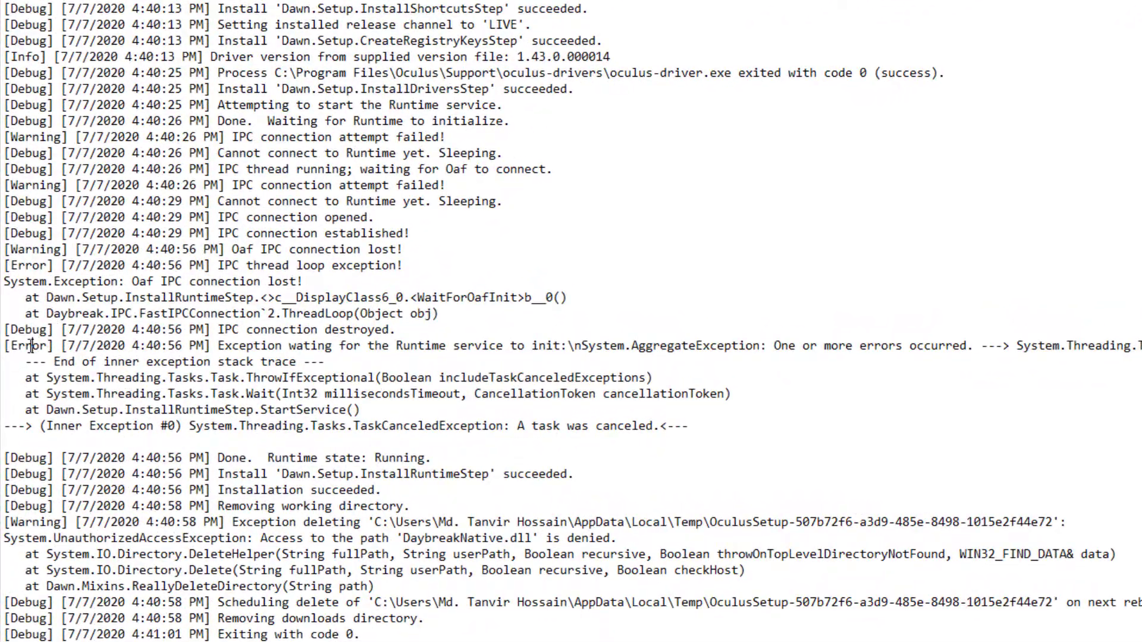
Step: Highlight the Runtime service init exception on the [Error] line, then close Notepad
double_click(30, 345)
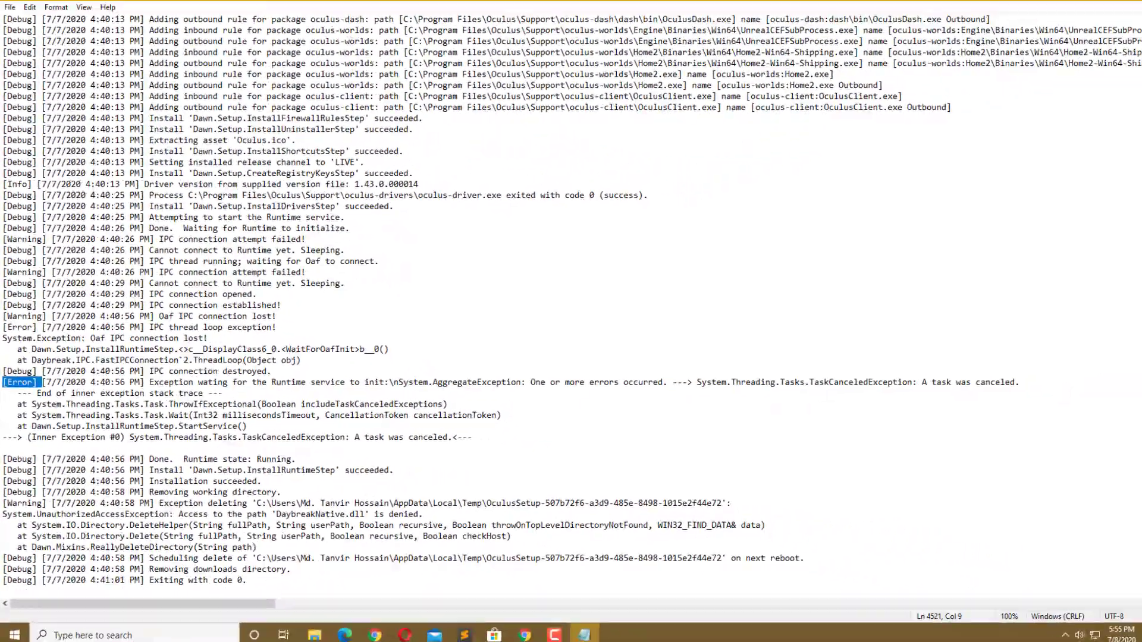
click(281, 382)
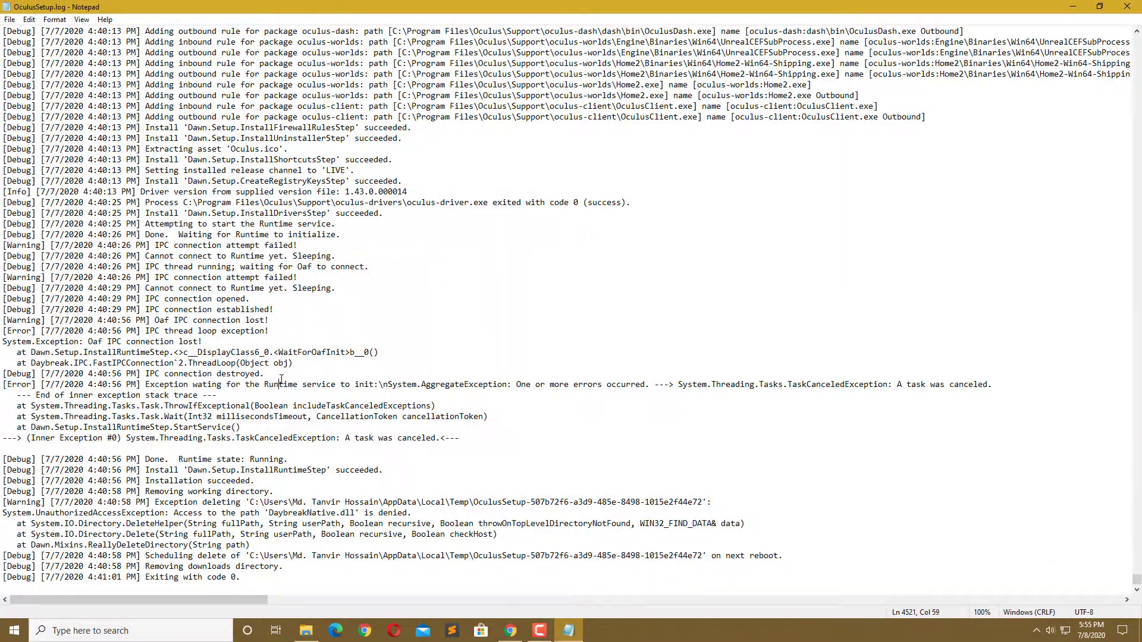
drag(280, 382, 721, 384)
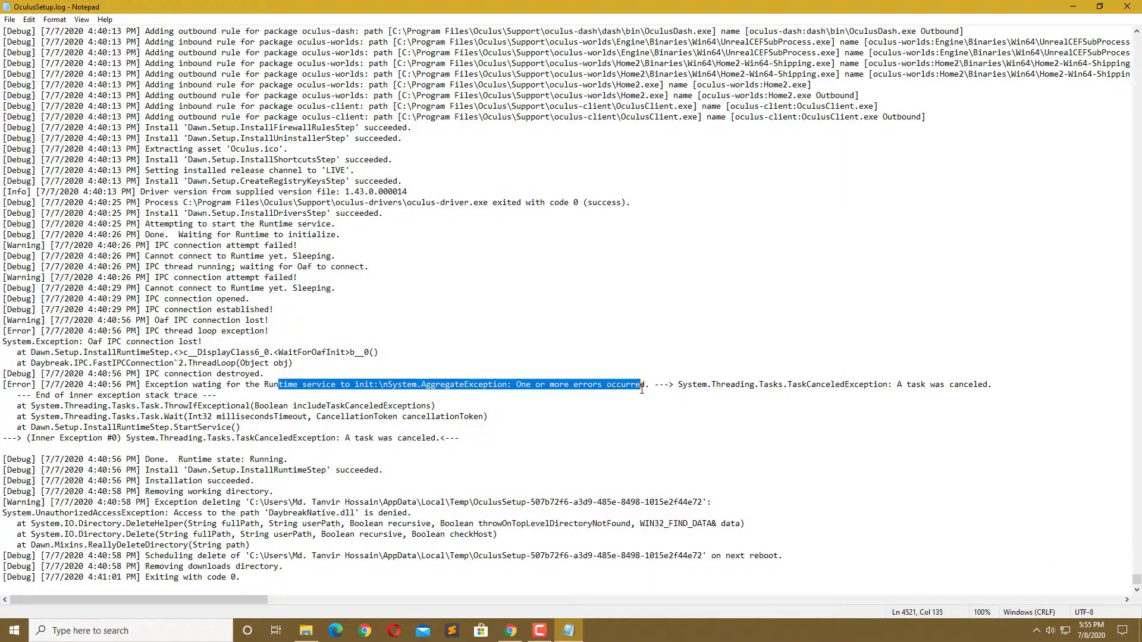
click(805, 391)
drag(999, 384, 464, 385)
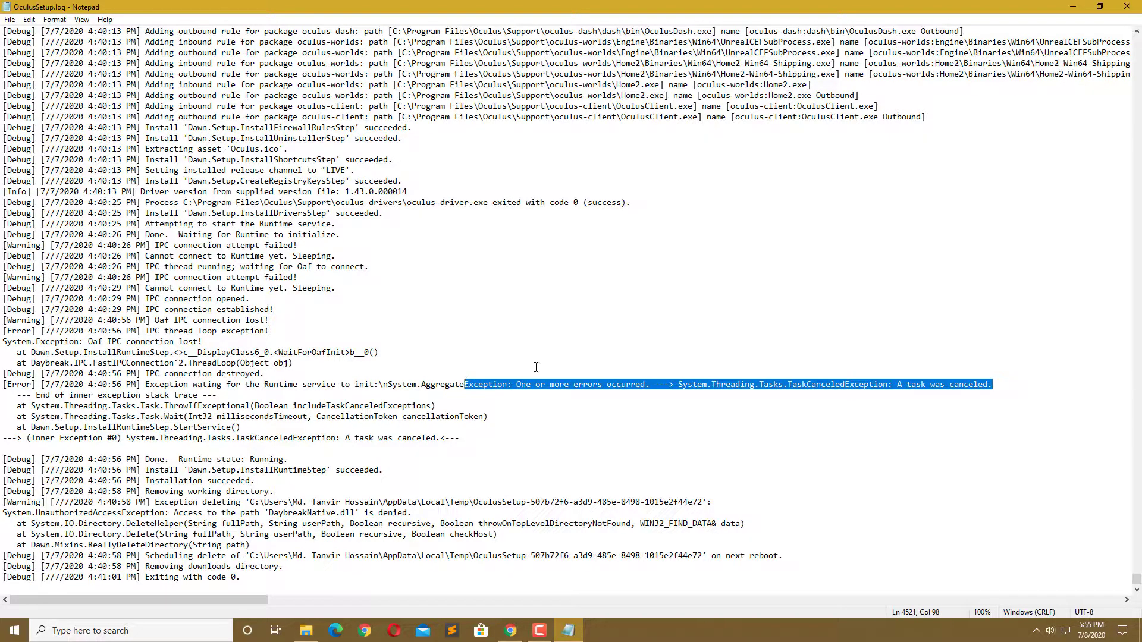
click(1128, 6)
Step: Go to This PC, refresh the drives view, and open the Pictures folder
right_click(831, 169)
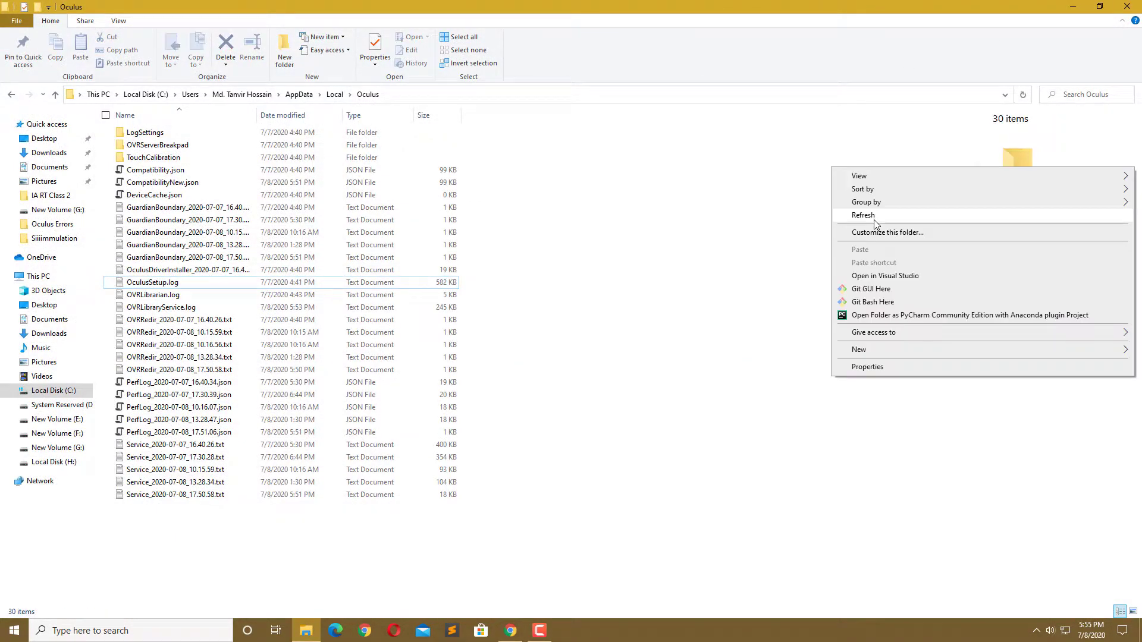
click(874, 224)
click(39, 277)
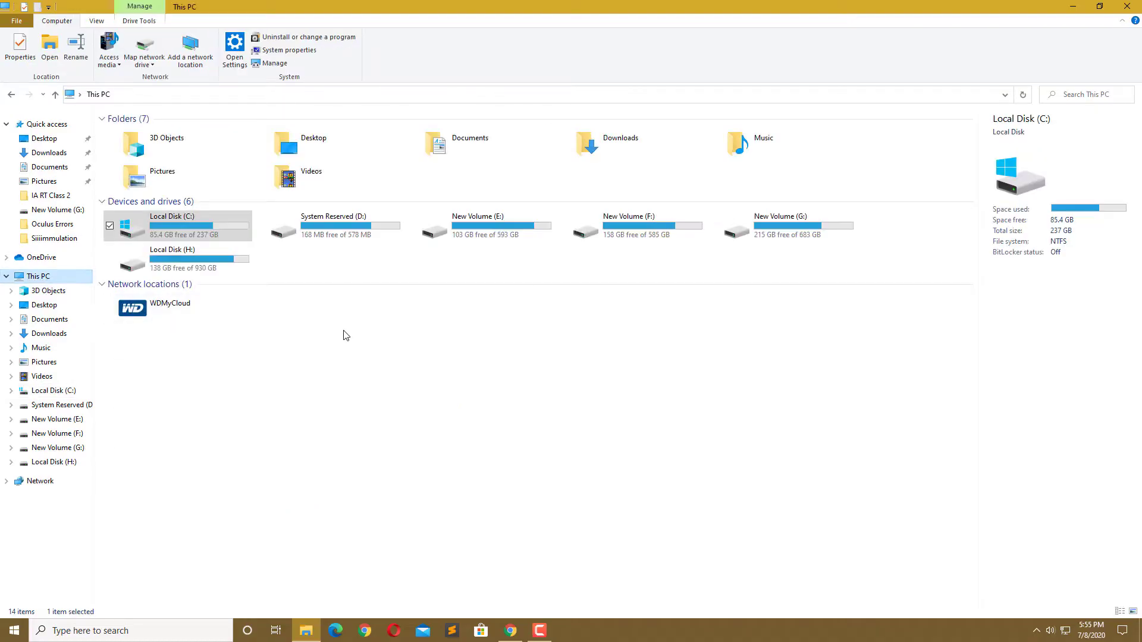
right_click(371, 375)
click(409, 421)
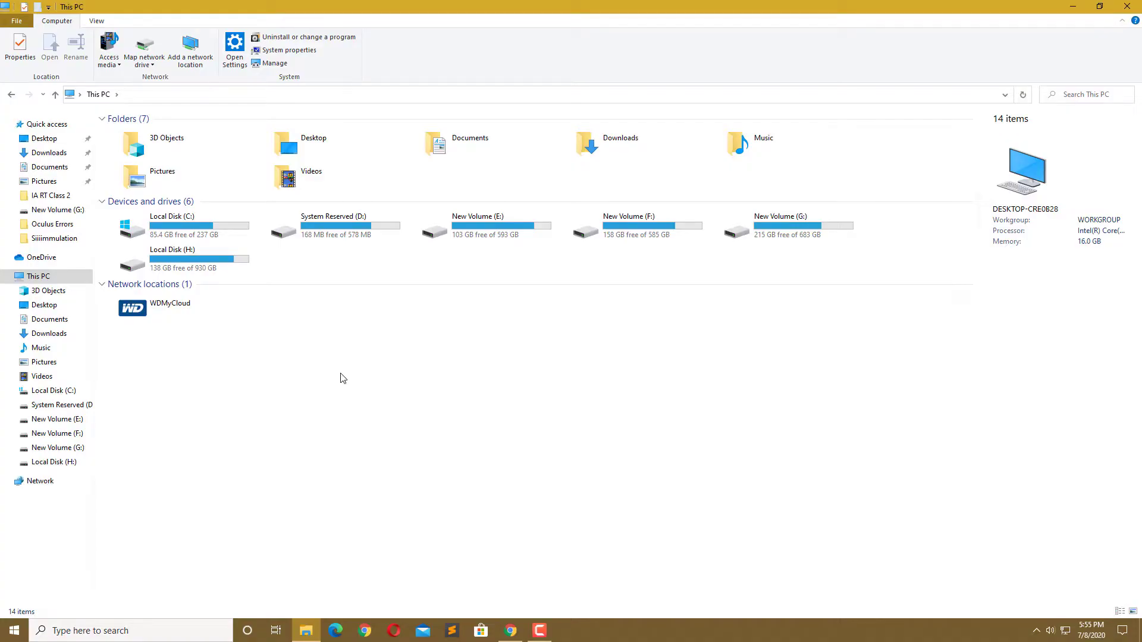
right_click(260, 336)
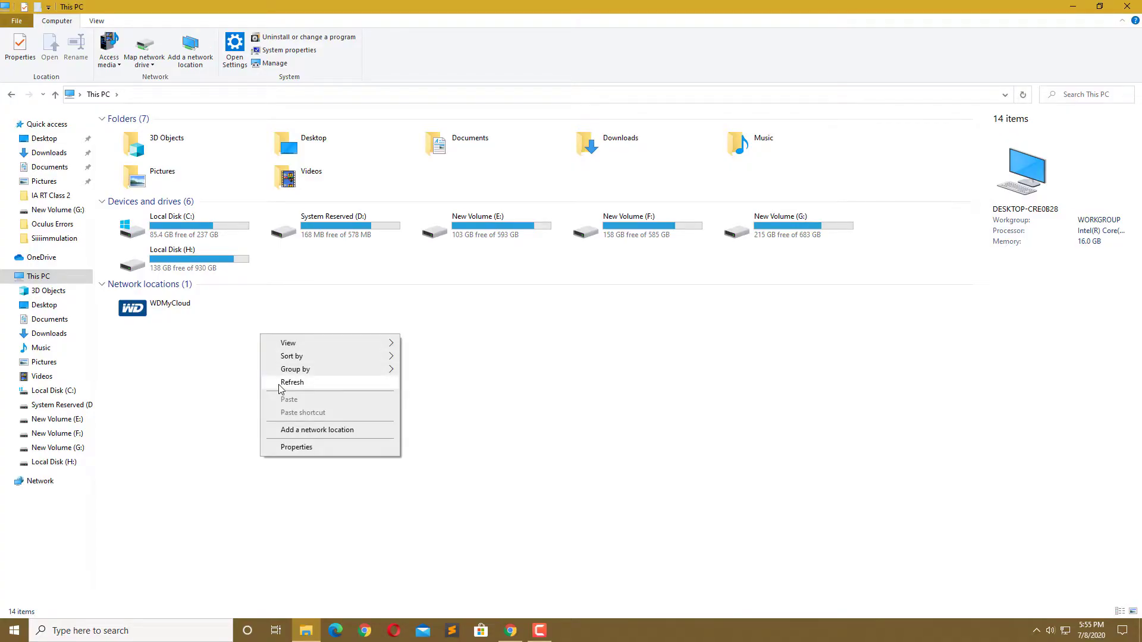
click(285, 382)
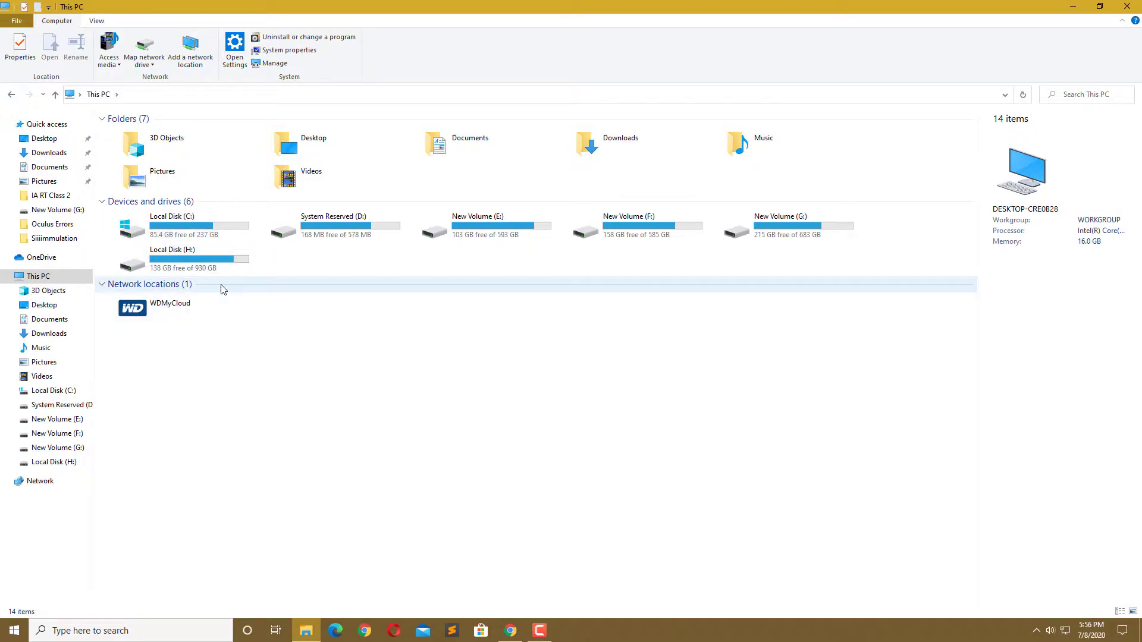
double_click(196, 181)
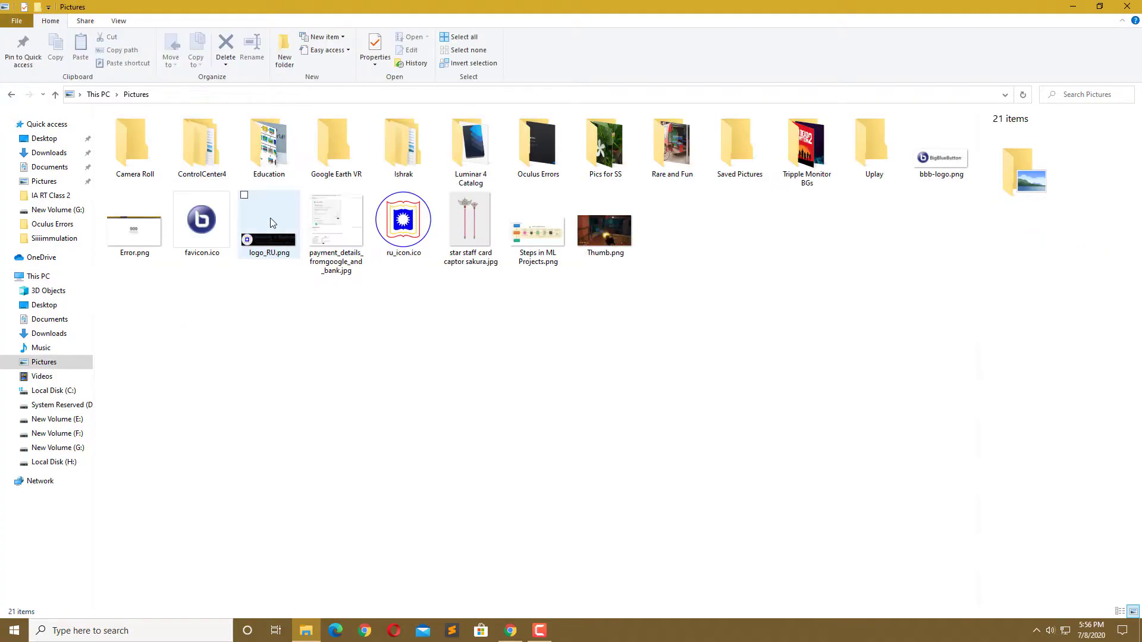
Step: Open Oculus Errors, view the Cannot reach oculus service screenshot, then close Photos
double_click(539, 149)
key(Return)
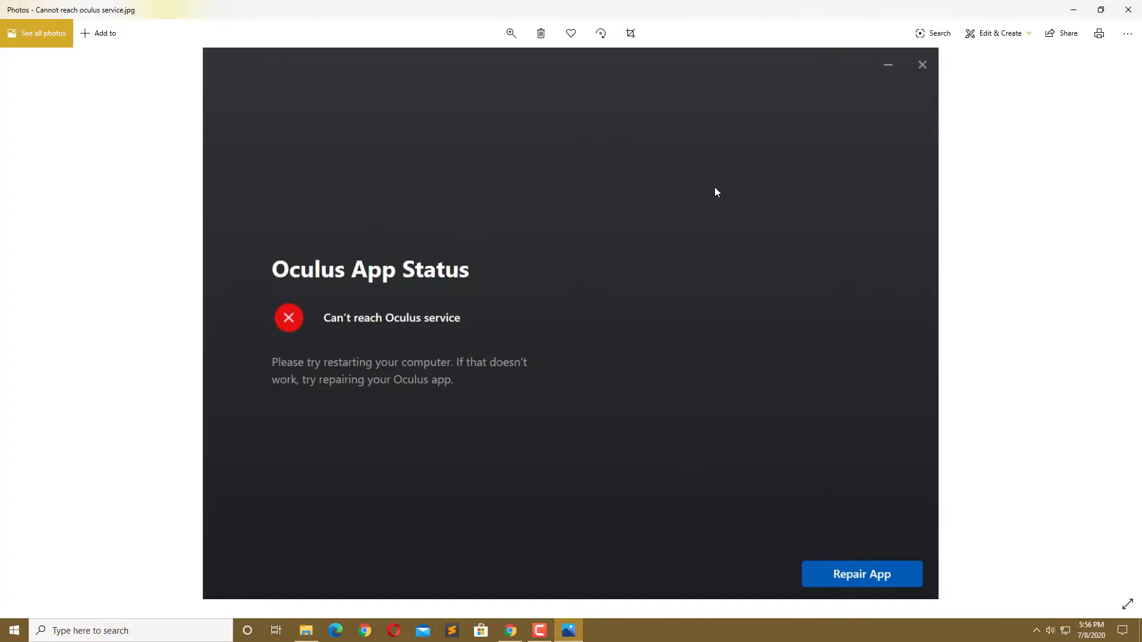
click(1128, 9)
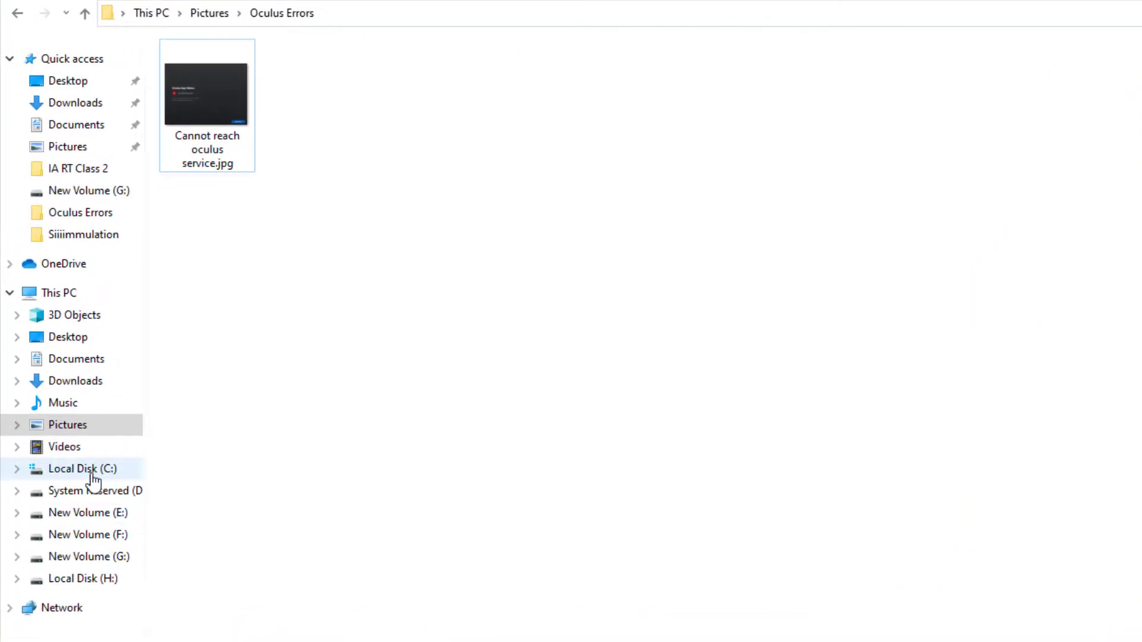
Step: Check the Oculus folder in C:\Program Files and return to the C: root
click(88, 471)
double_click(253, 212)
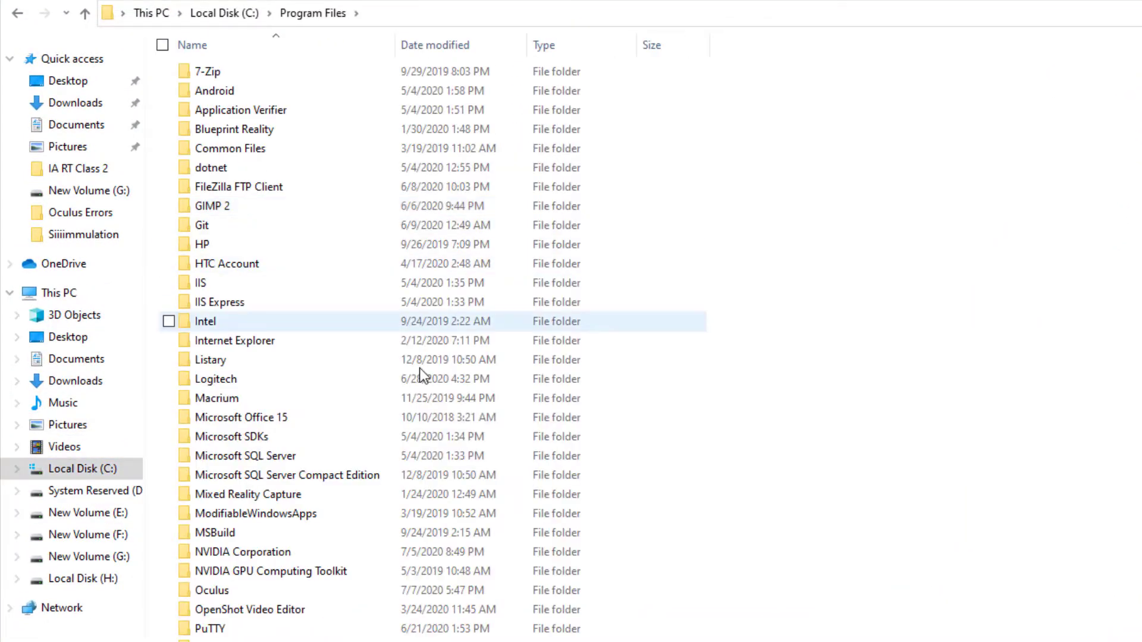
double_click(260, 589)
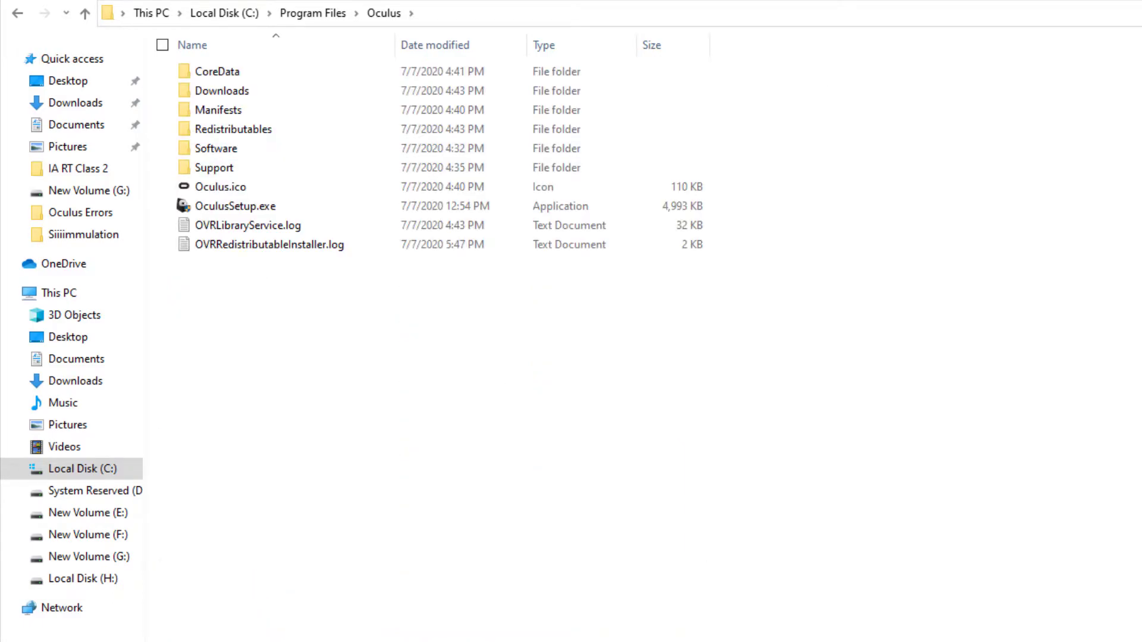
click(313, 15)
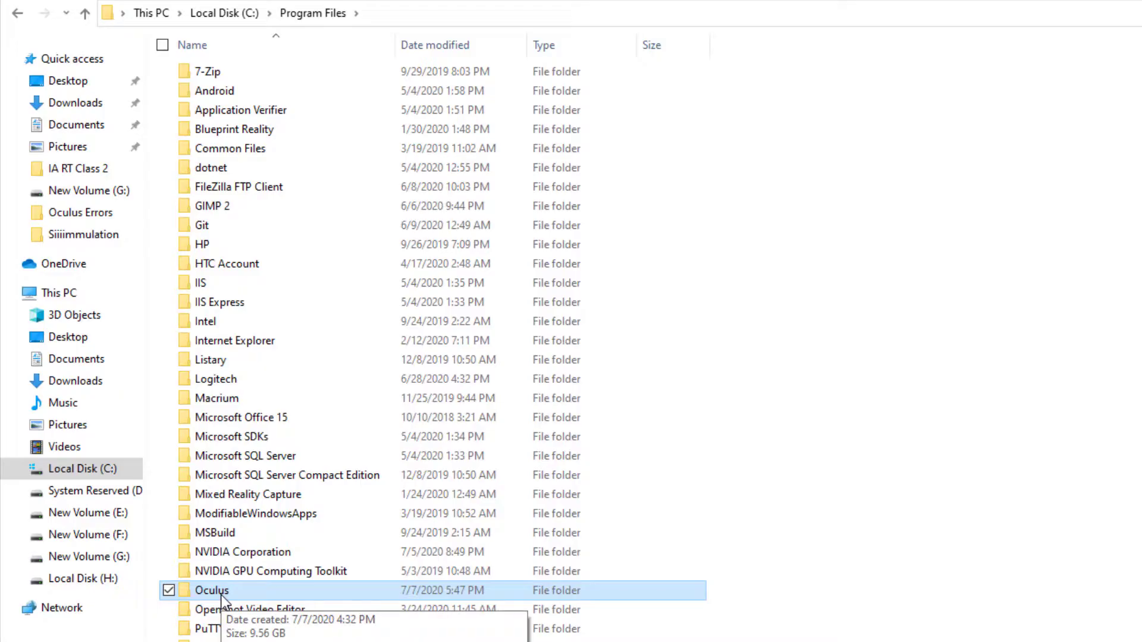
click(244, 13)
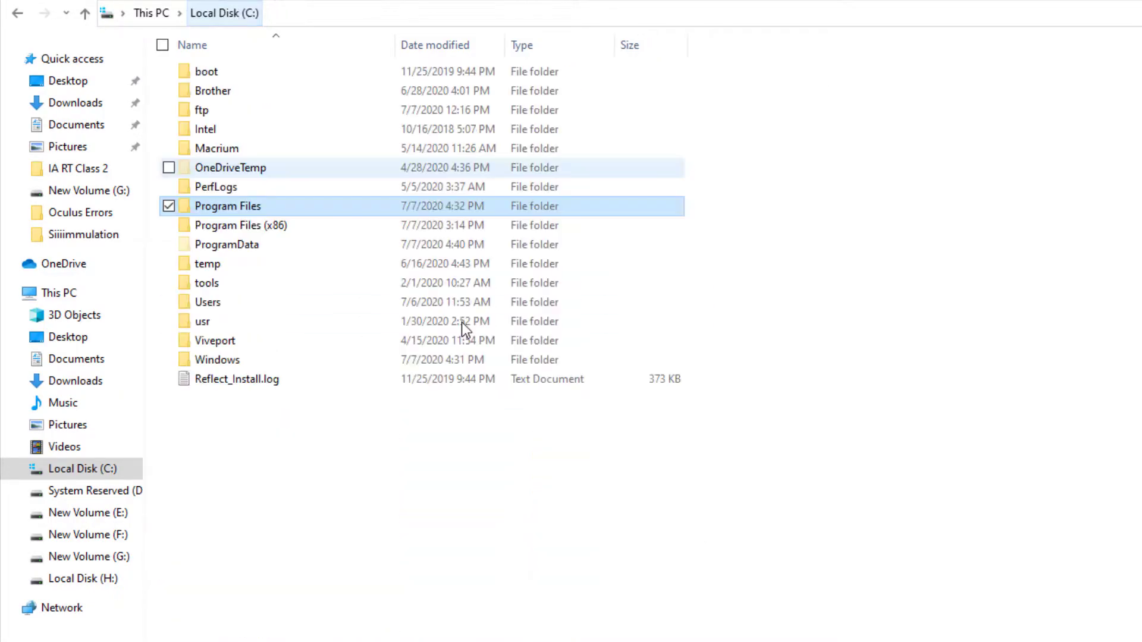
Step: Check the Oculus folder in C:\ProgramData, then return to the C: root
double_click(242, 244)
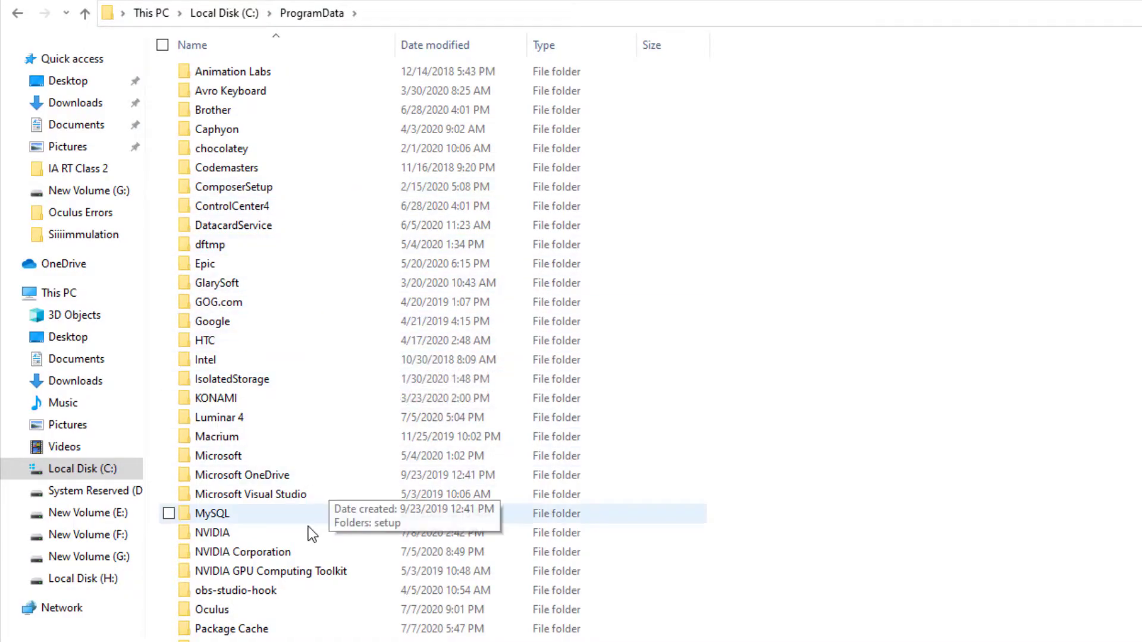
click(210, 611)
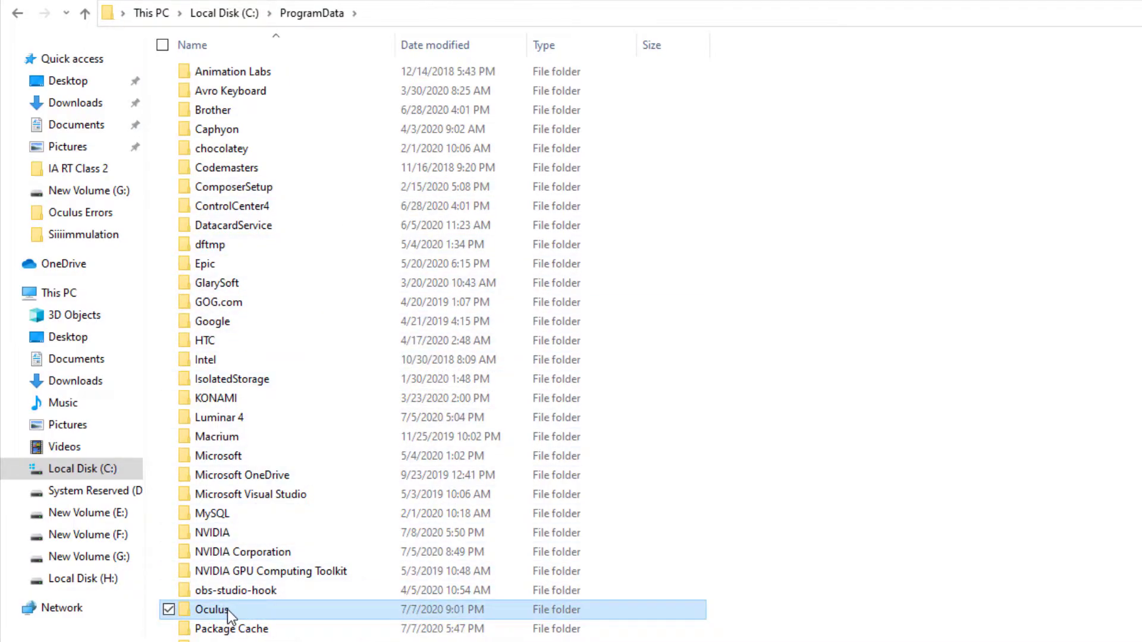
double_click(211, 612)
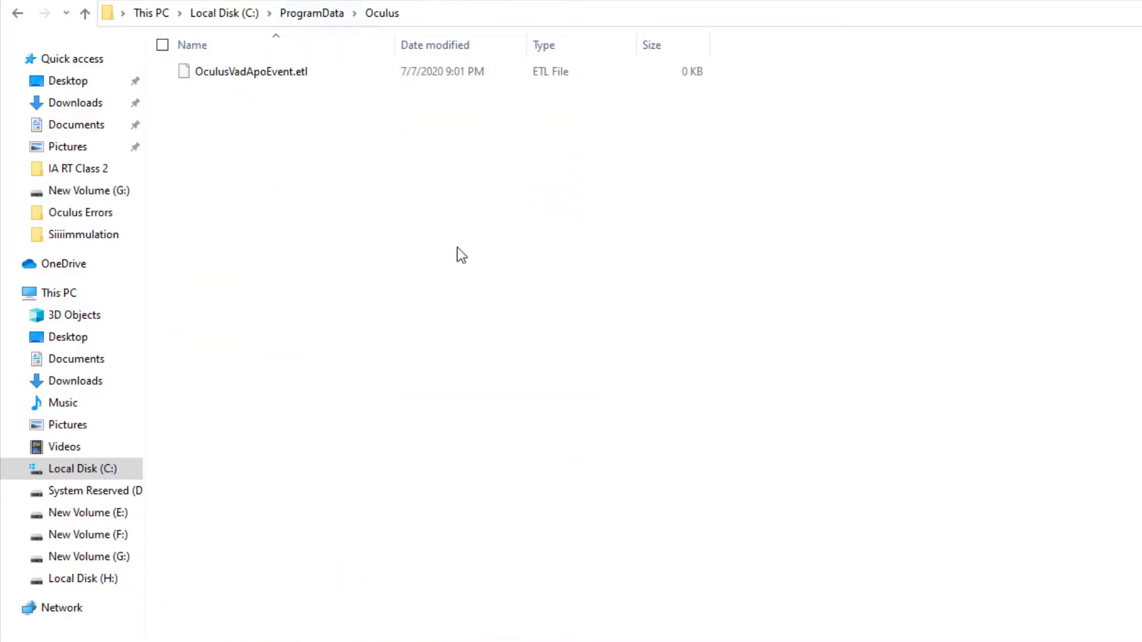
click(314, 14)
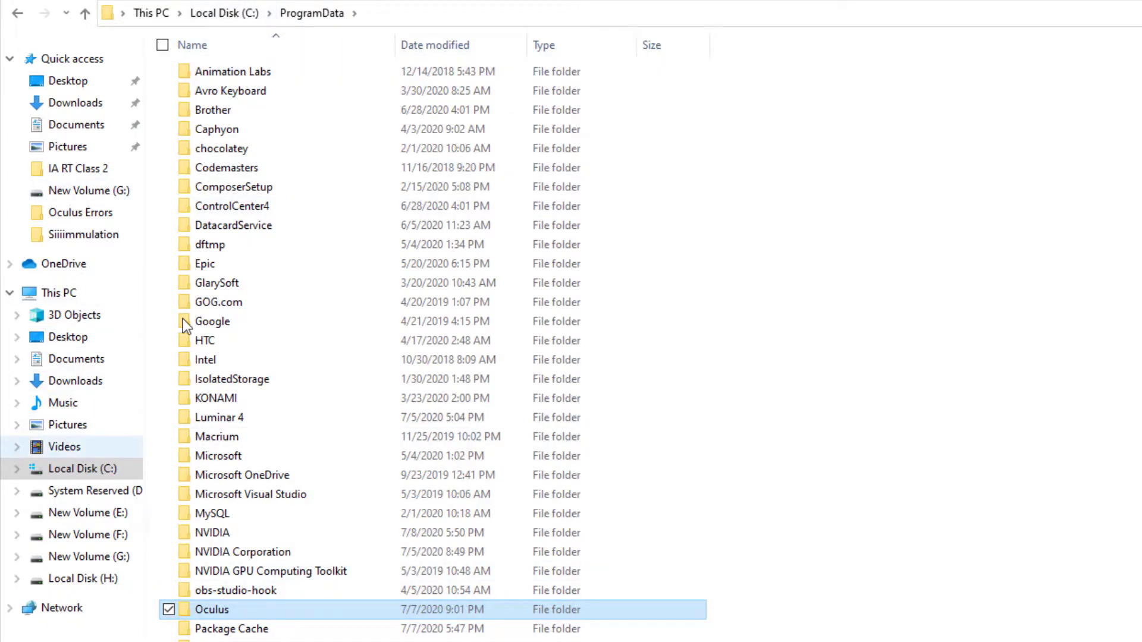
click(113, 473)
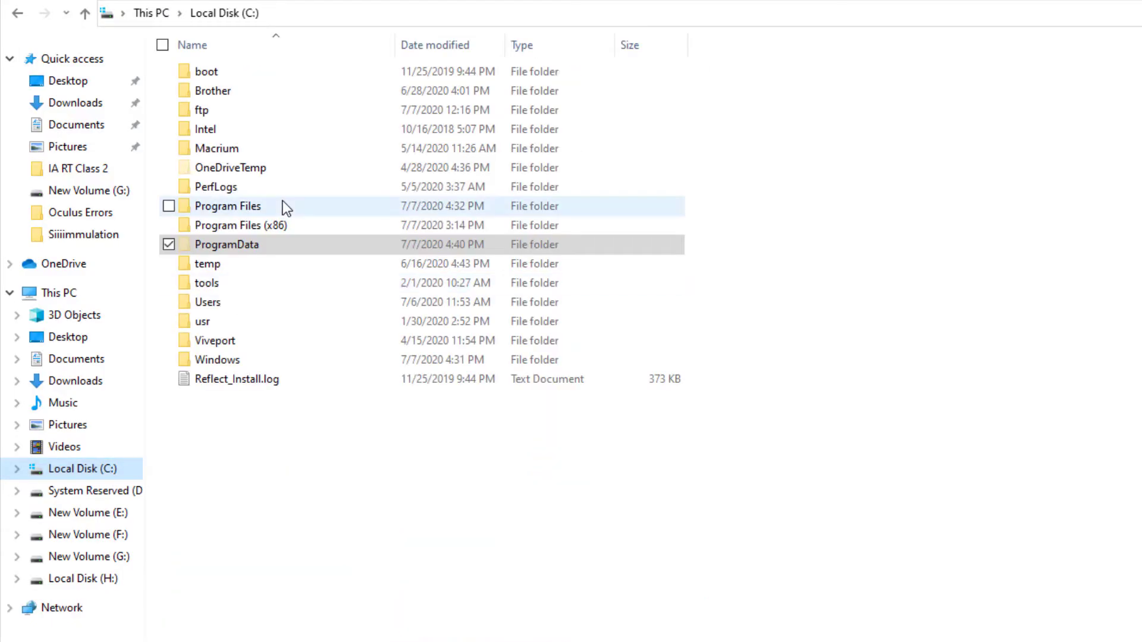
double_click(252, 208)
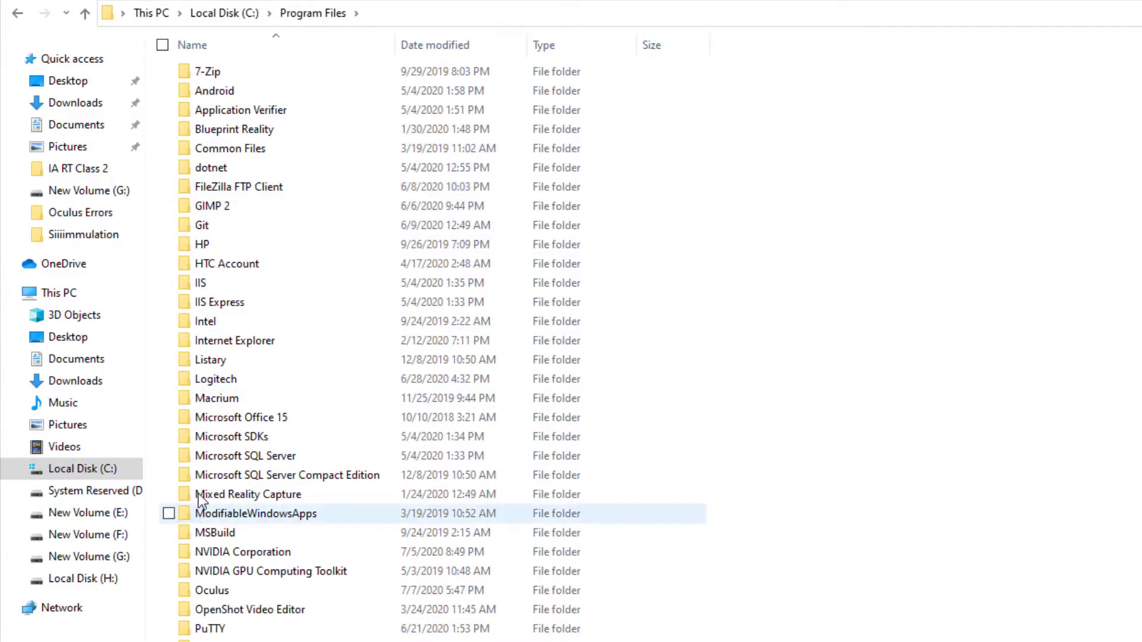
click(208, 10)
Step: Select the Oculus folder in Users\<user>\AppData\Local and bring up the Start menu
click(223, 301)
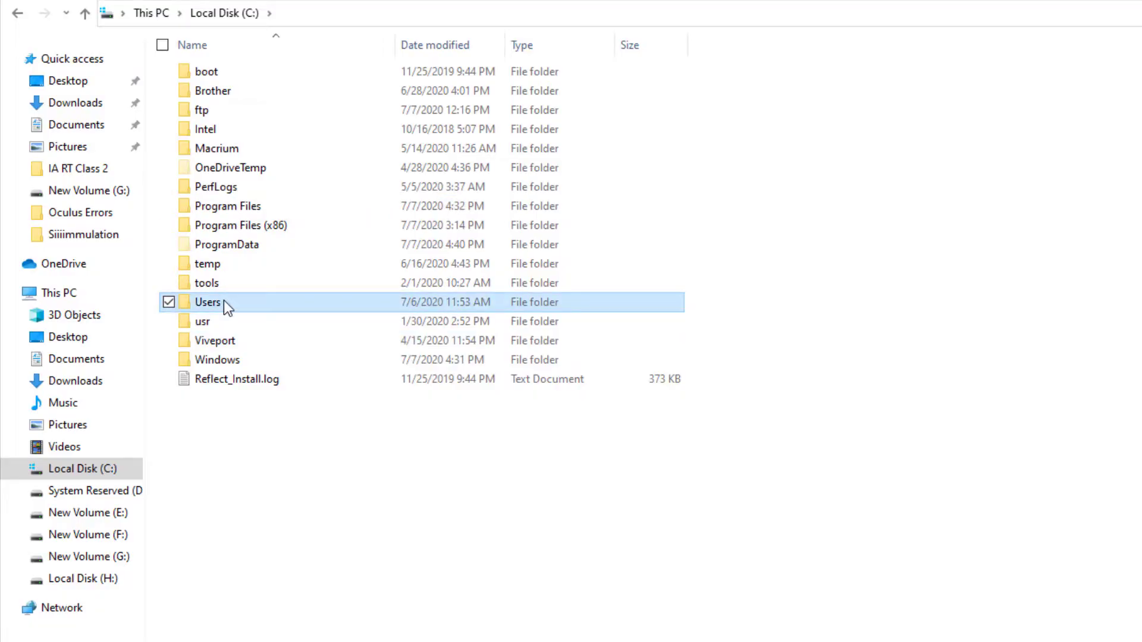
double_click(224, 301)
double_click(266, 92)
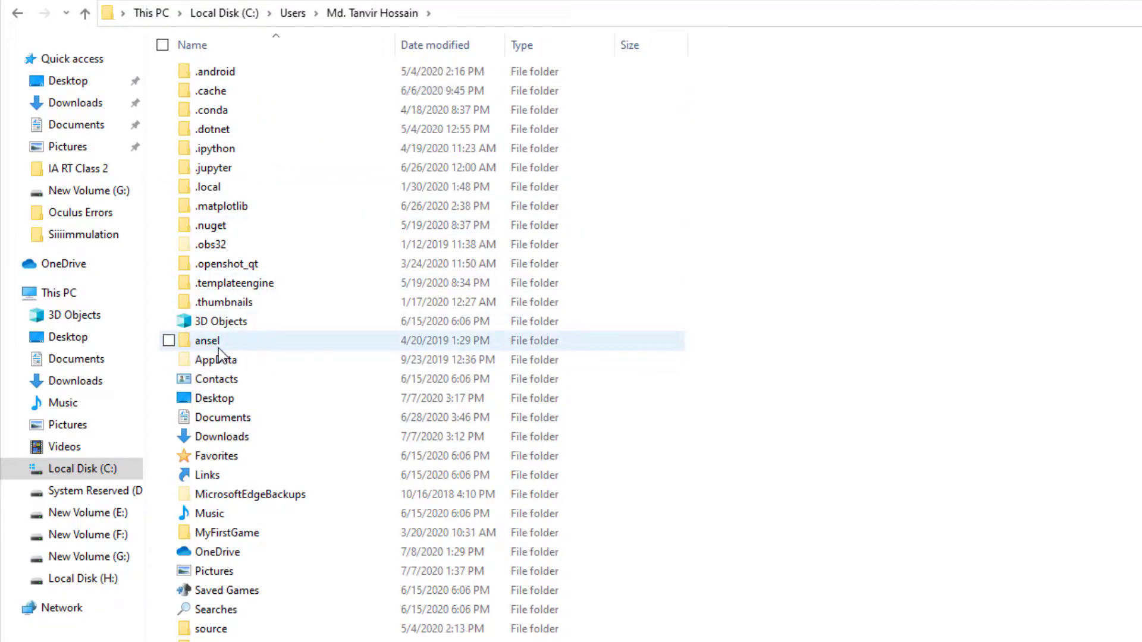
double_click(220, 357)
double_click(256, 76)
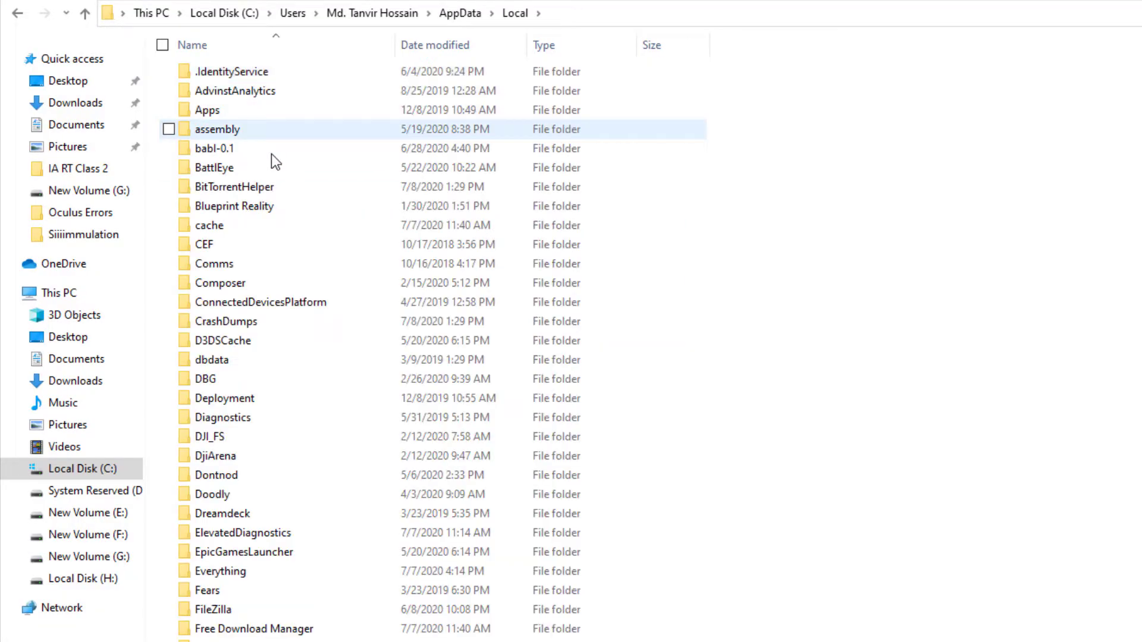
scroll(249, 559, down, 4)
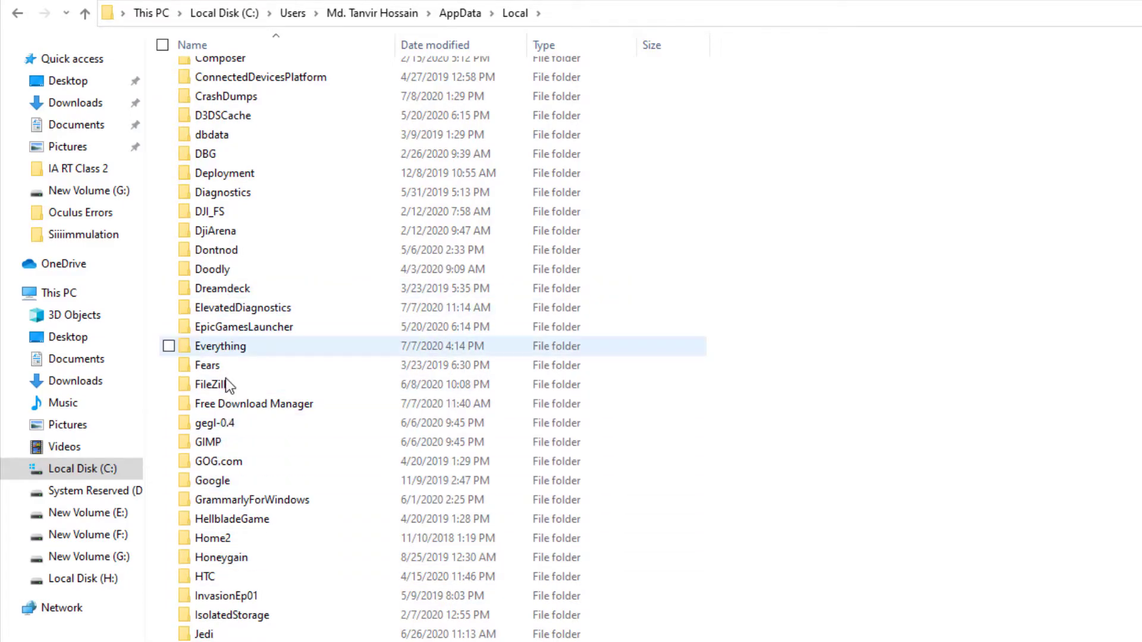
scroll(224, 476, down, 4)
click(220, 618)
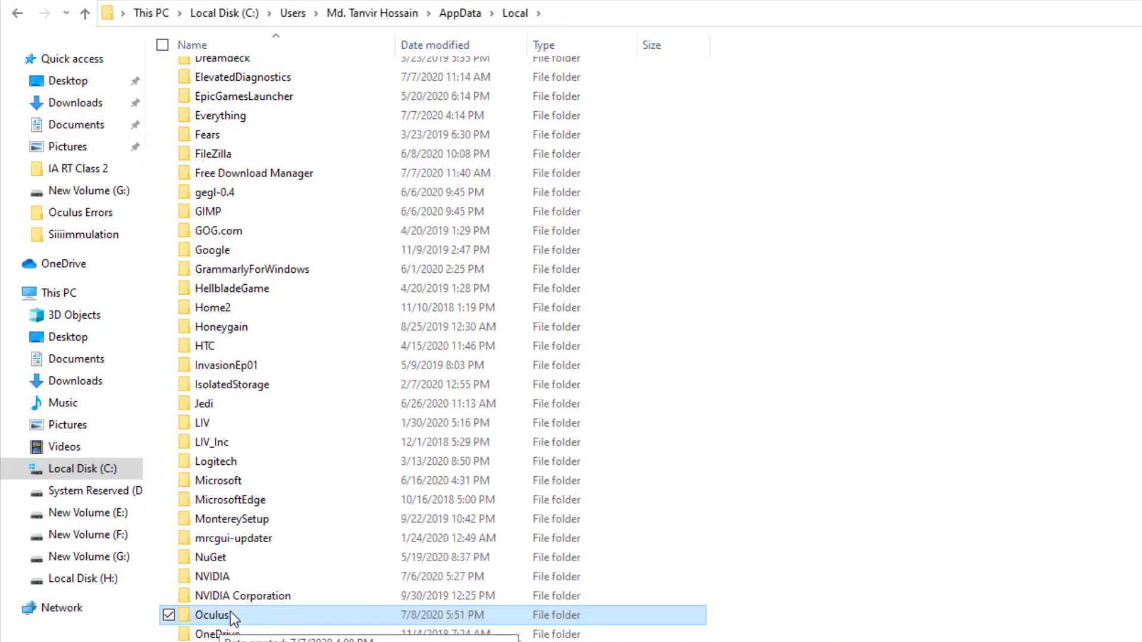
key(super)
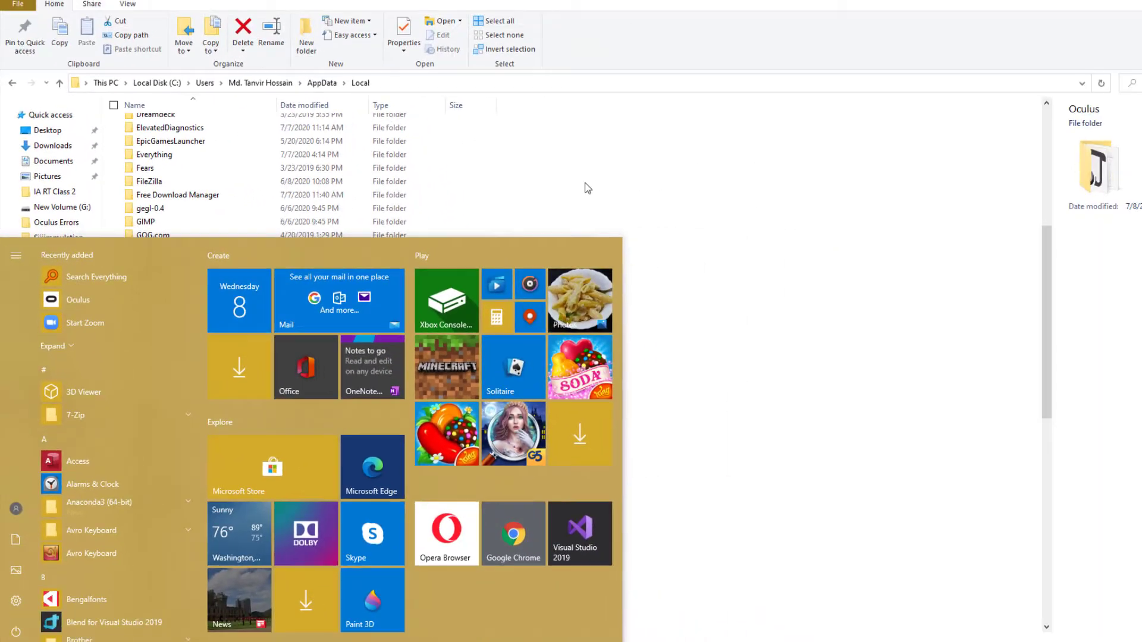
Step: Dismiss Start and launch Glary Utilities from the hidden tray icons, reopening it once
click(588, 188)
click(1036, 631)
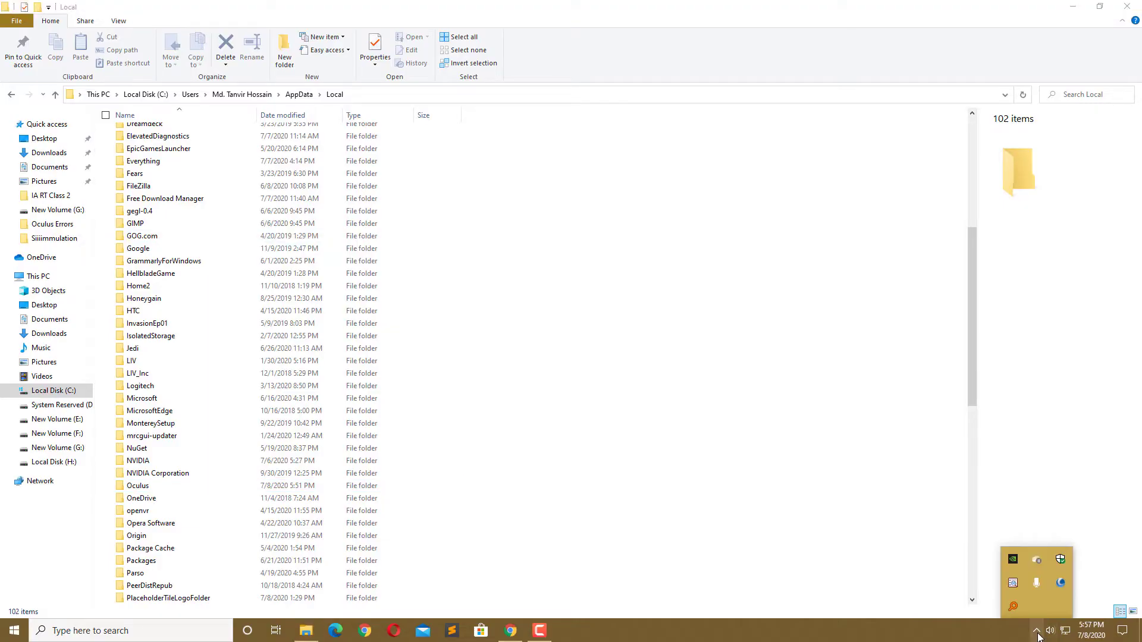
click(1061, 586)
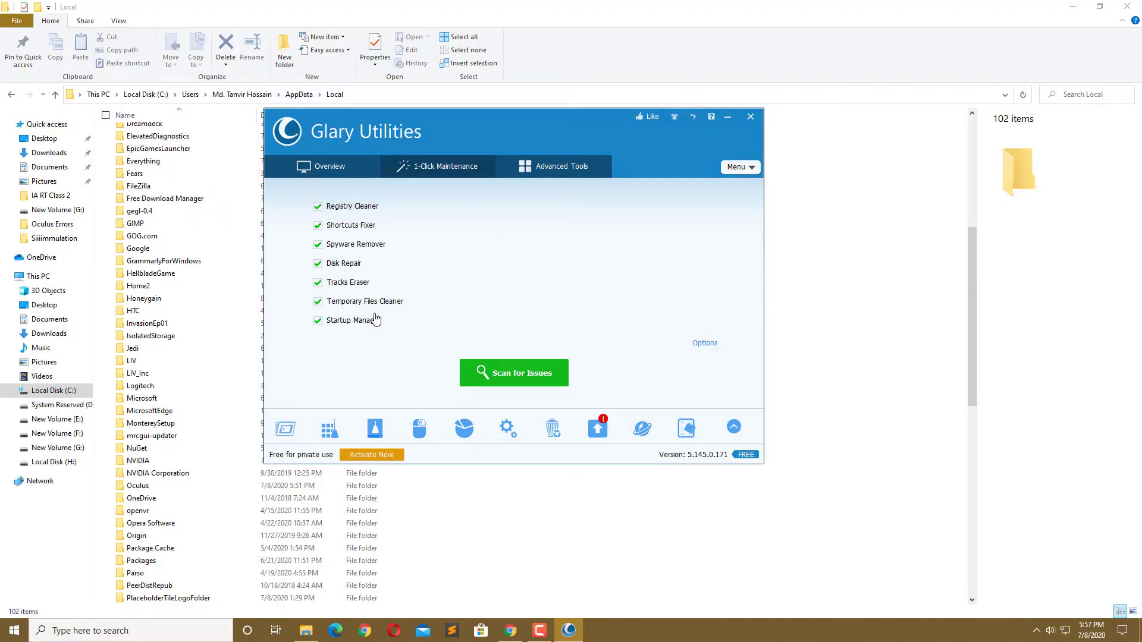
click(751, 116)
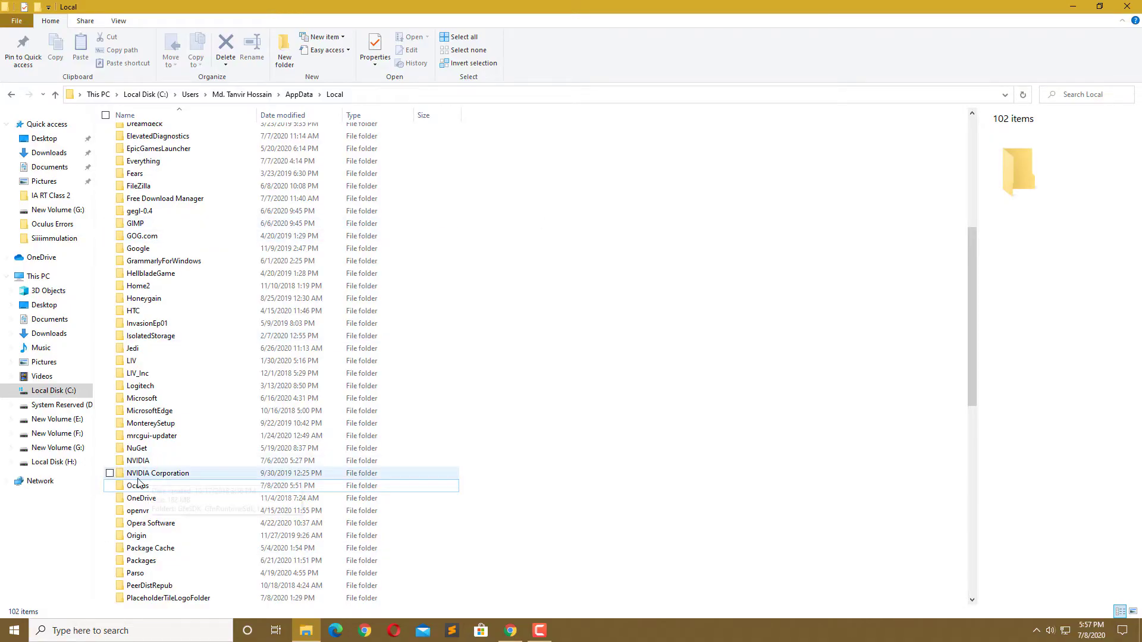
click(1038, 630)
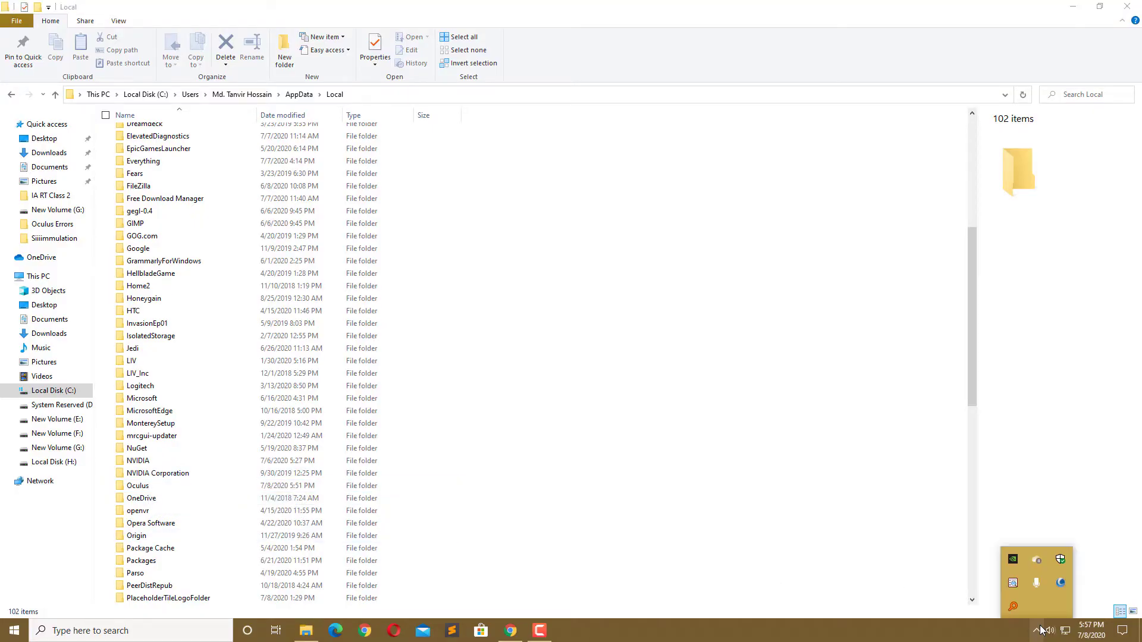
click(1059, 588)
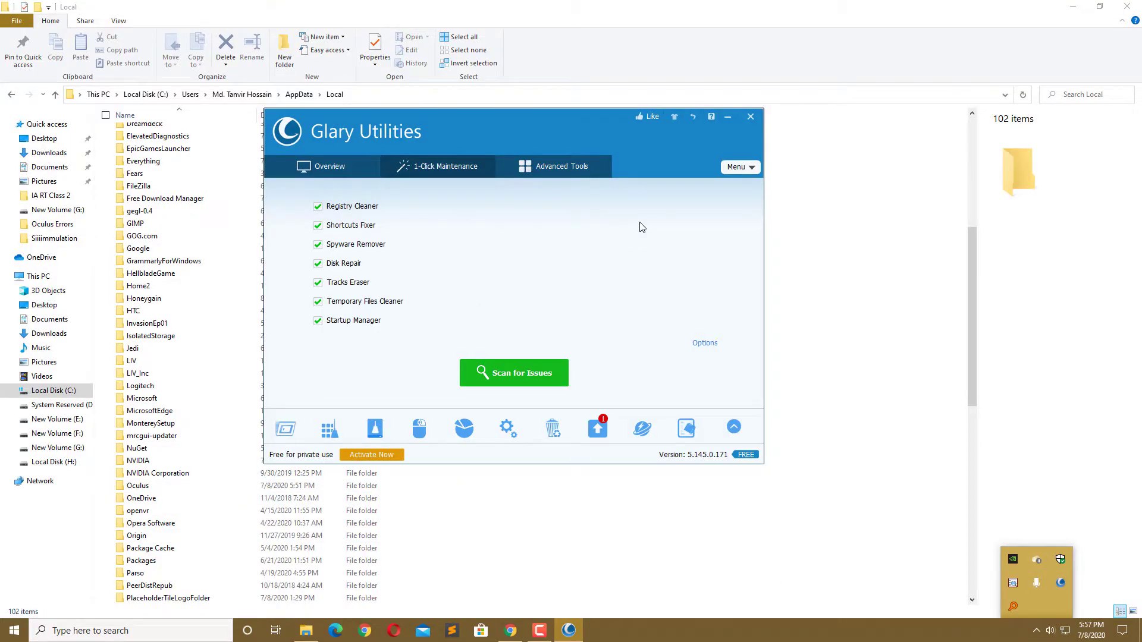
Step: Close Glary Utilities, briefly open Local Disk (C:), close File Explorer and refresh the desktop
click(749, 117)
click(38, 276)
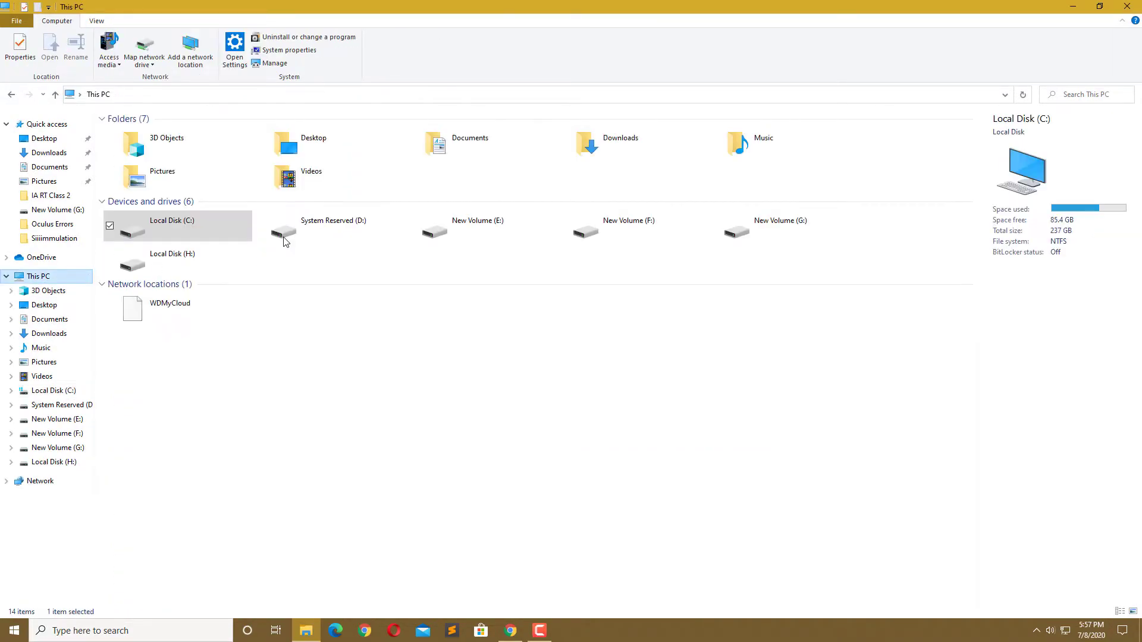
double_click(197, 227)
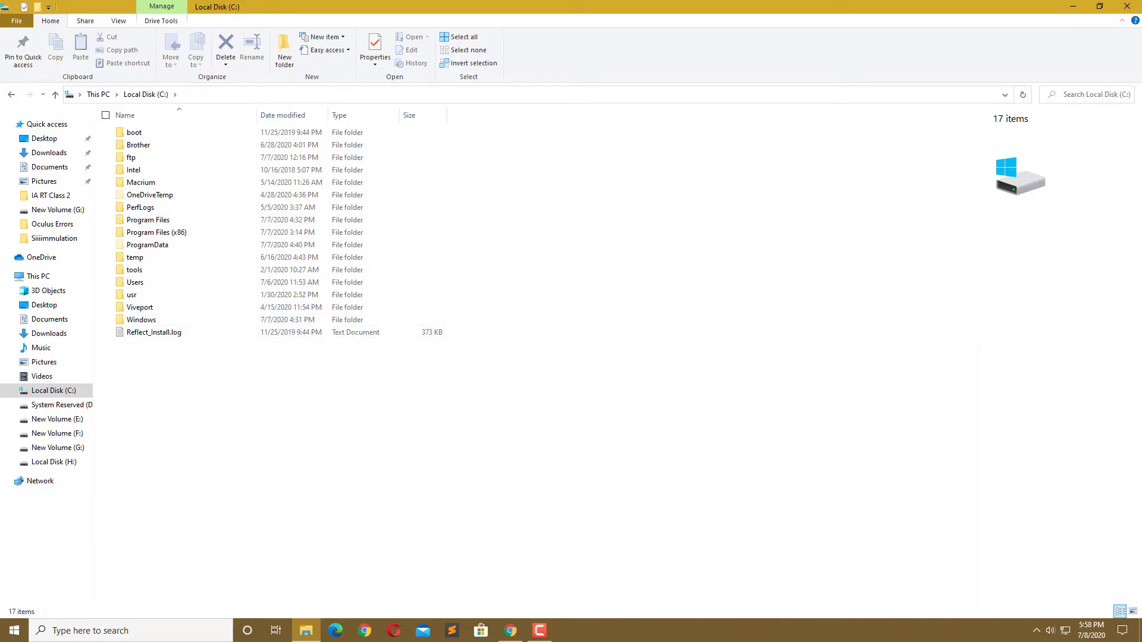
click(1127, 7)
right_click(624, 170)
click(644, 204)
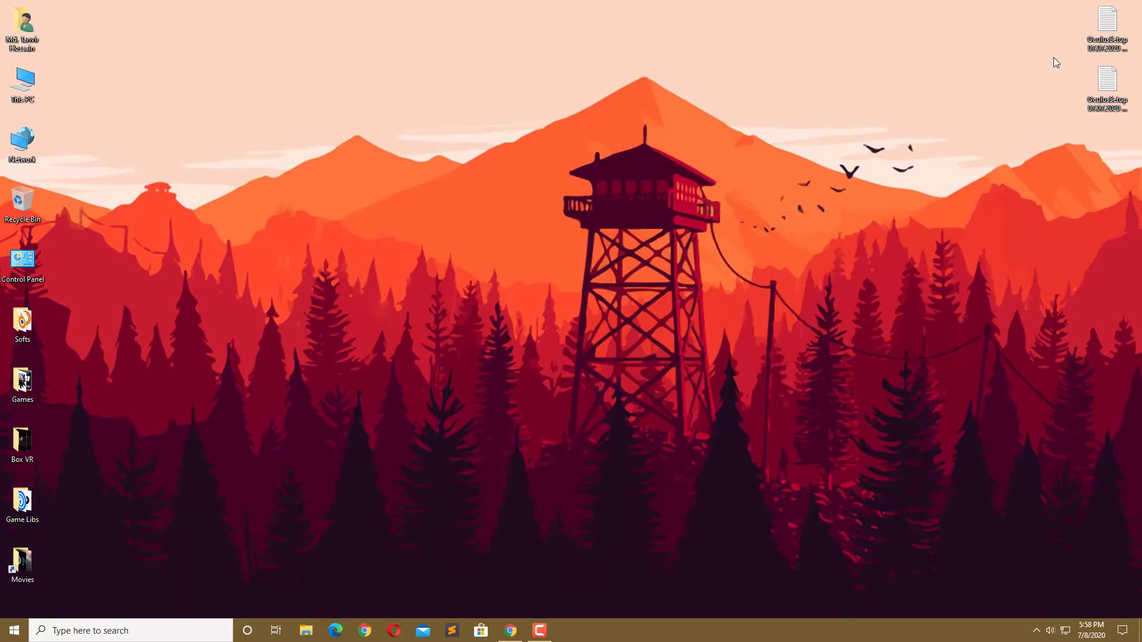
Step: Open This PC from its desktop icon to list the user folders and drives
double_click(23, 83)
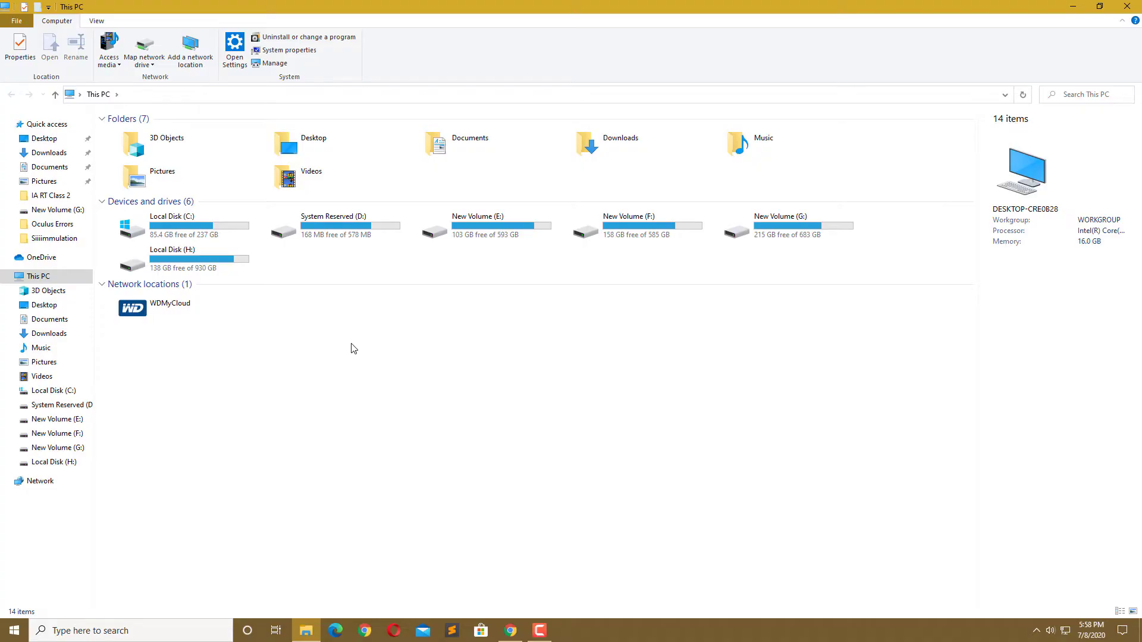
Step: Search for 'oculus setup' in a new Chrome tab
click(510, 630)
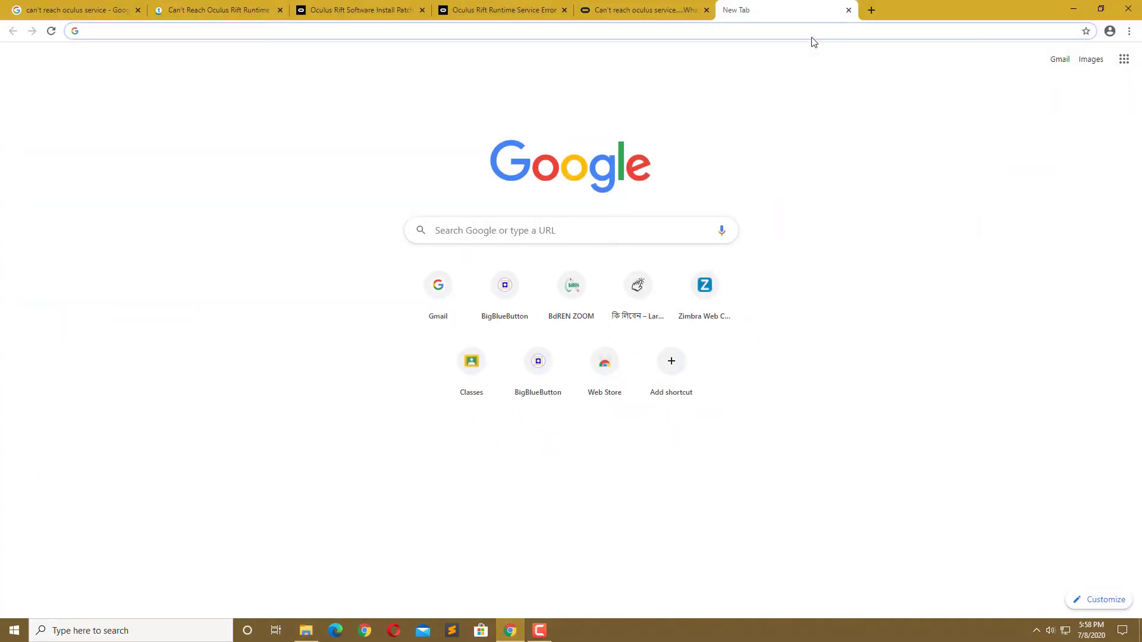
click(870, 9)
text(oculus setup)
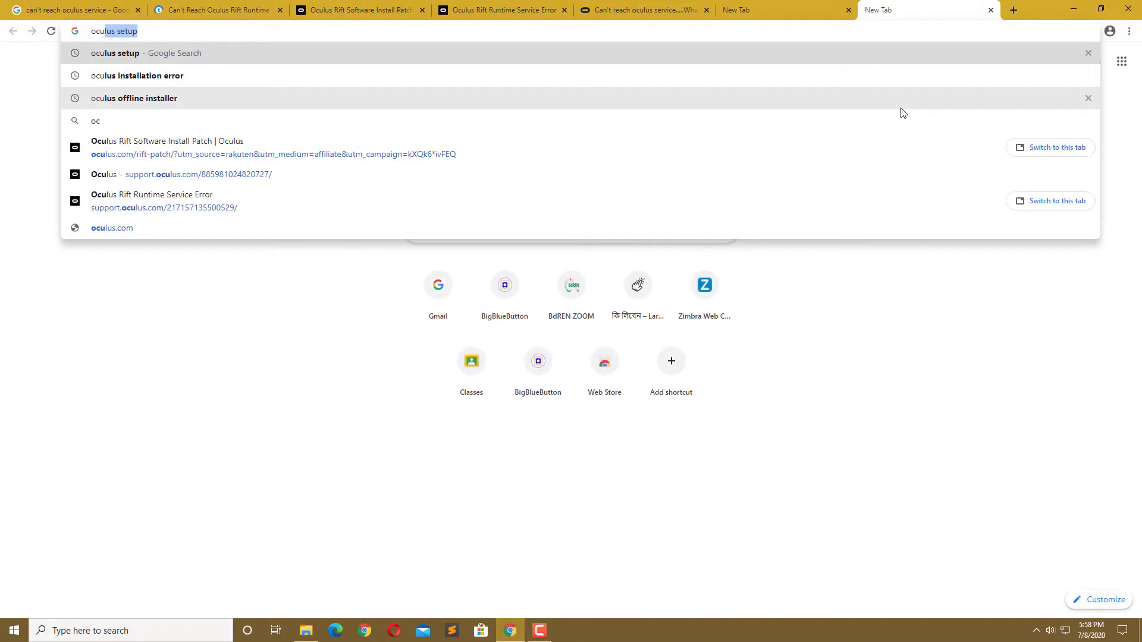
key(Return)
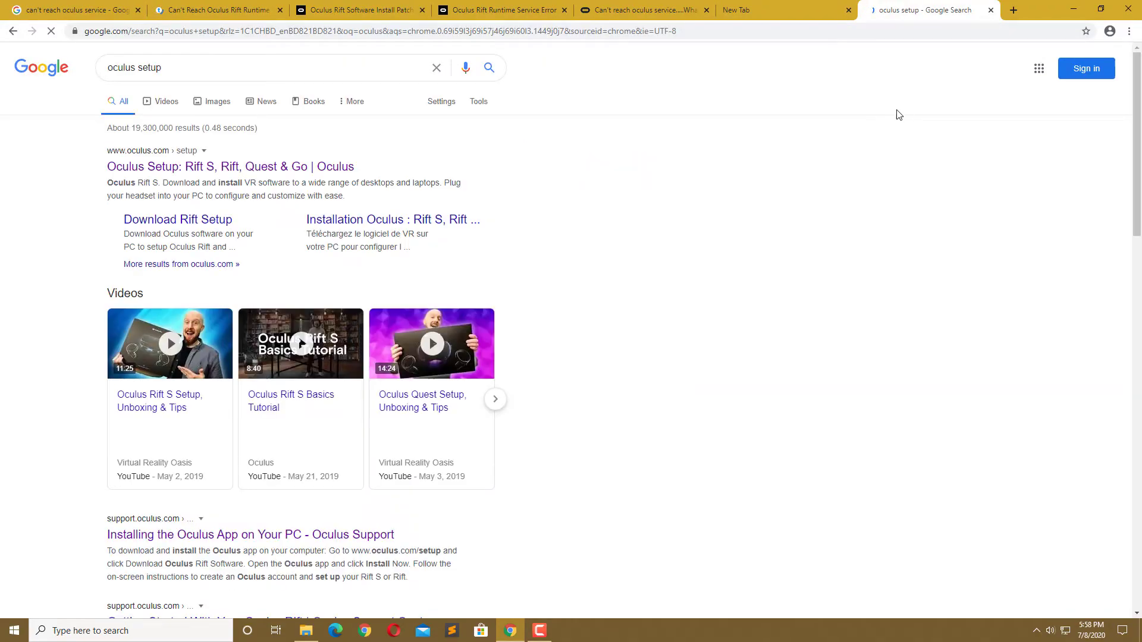
Step: Open the Oculus Setup page, click Download Software, then return to the can't reach oculus service results
click(186, 225)
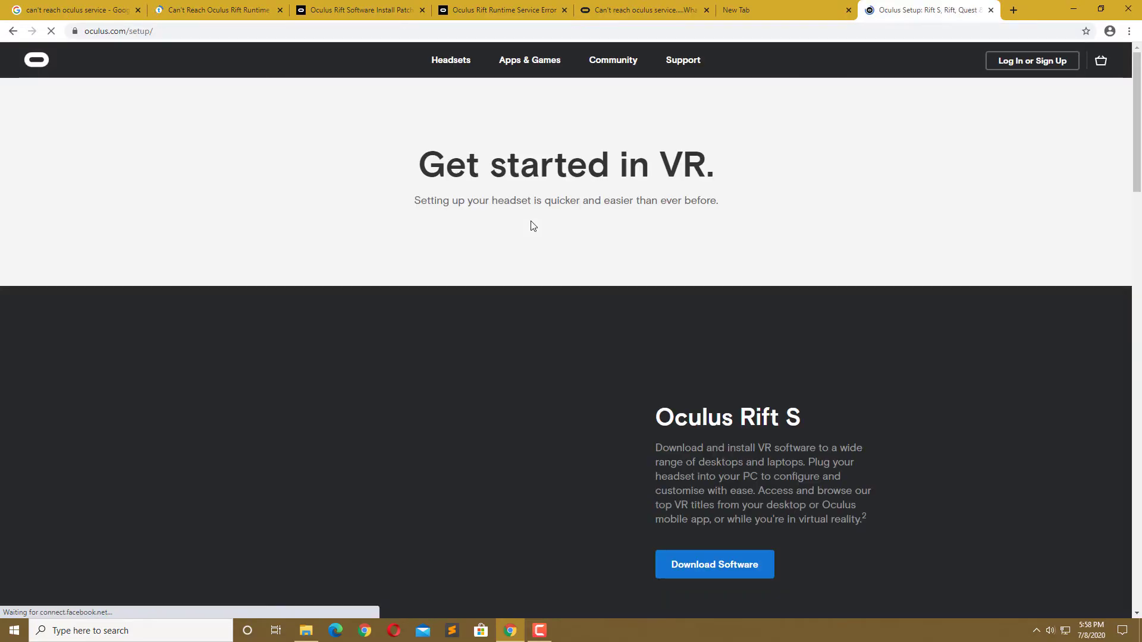
scroll(644, 387, down, 1)
click(720, 520)
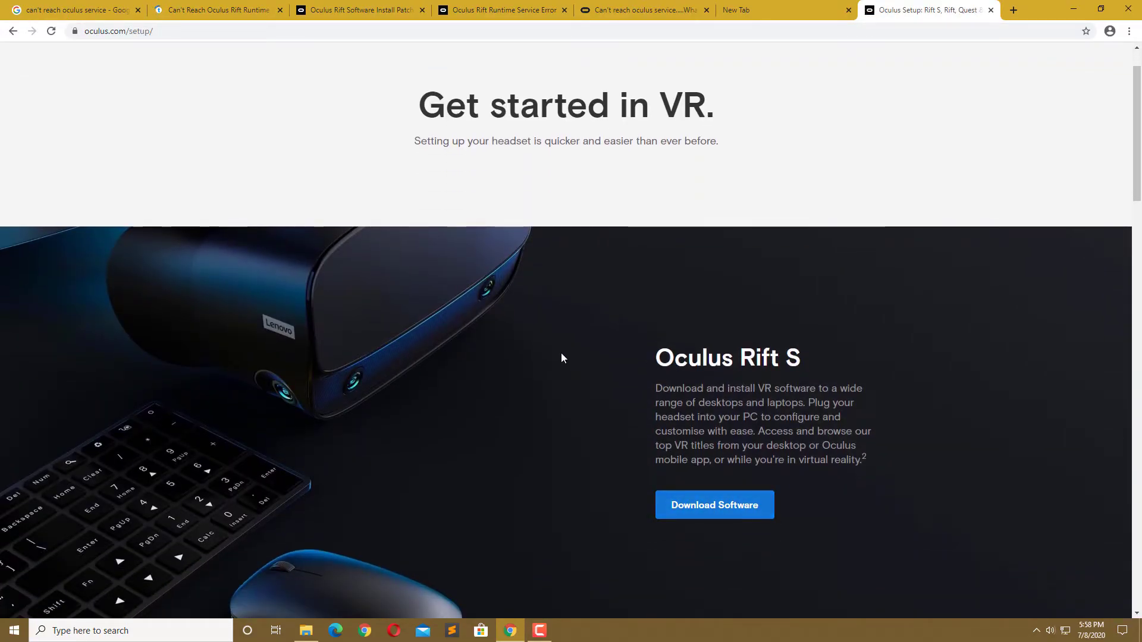
scroll(559, 354, up, 1)
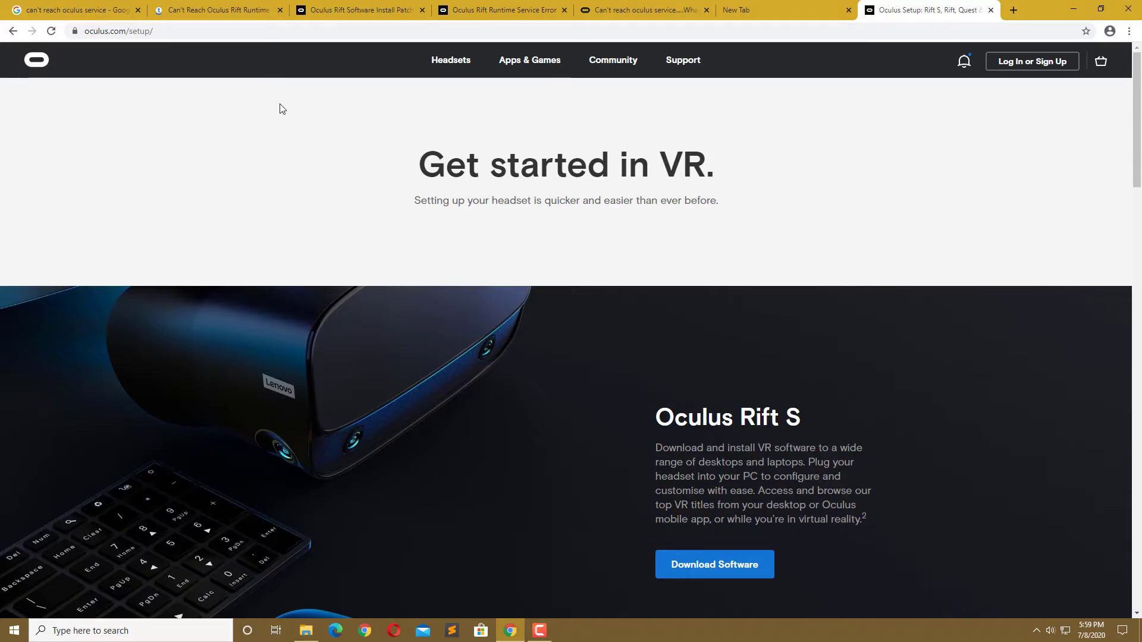
click(77, 10)
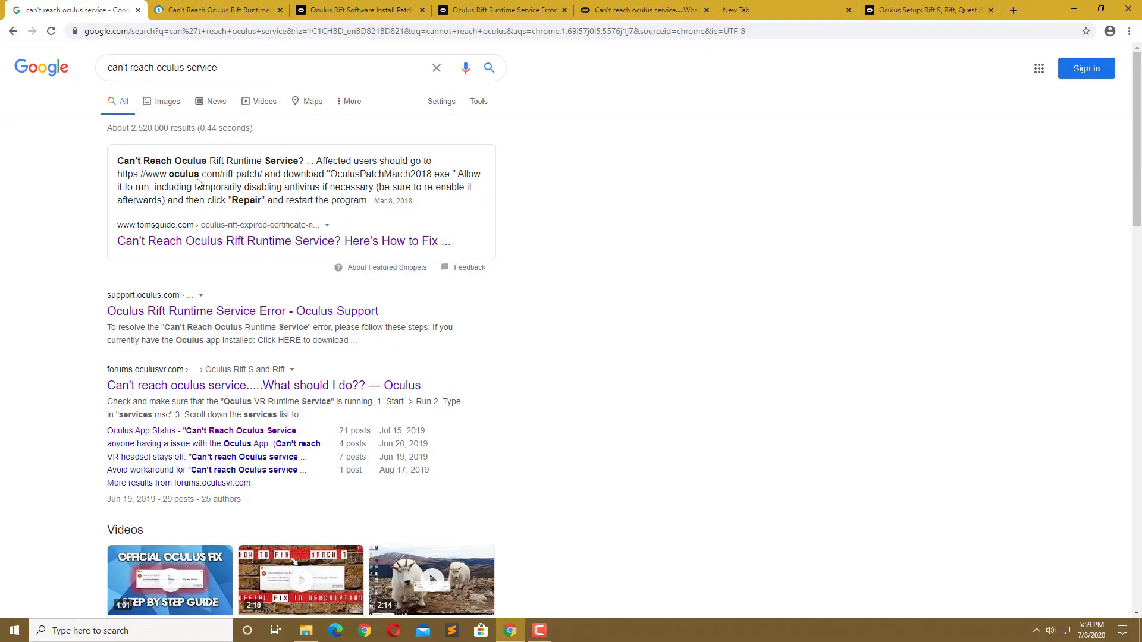
Step: Select the search query and the patch file name in the snippet, then view the Oculus Rift Patch page
triple_click(256, 68)
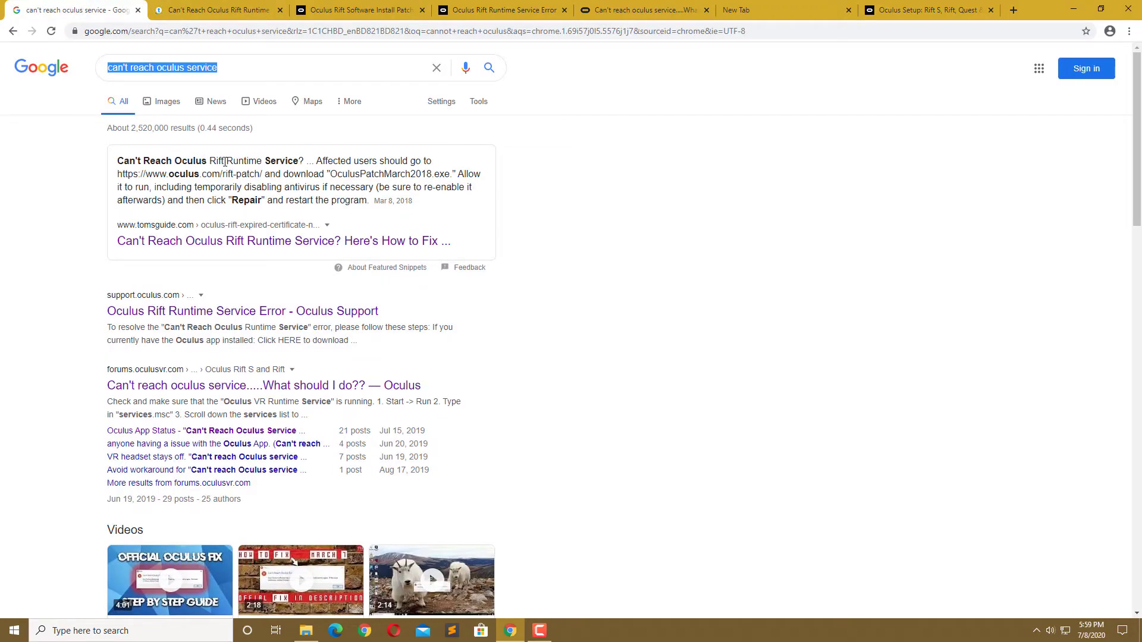
drag(339, 174, 441, 174)
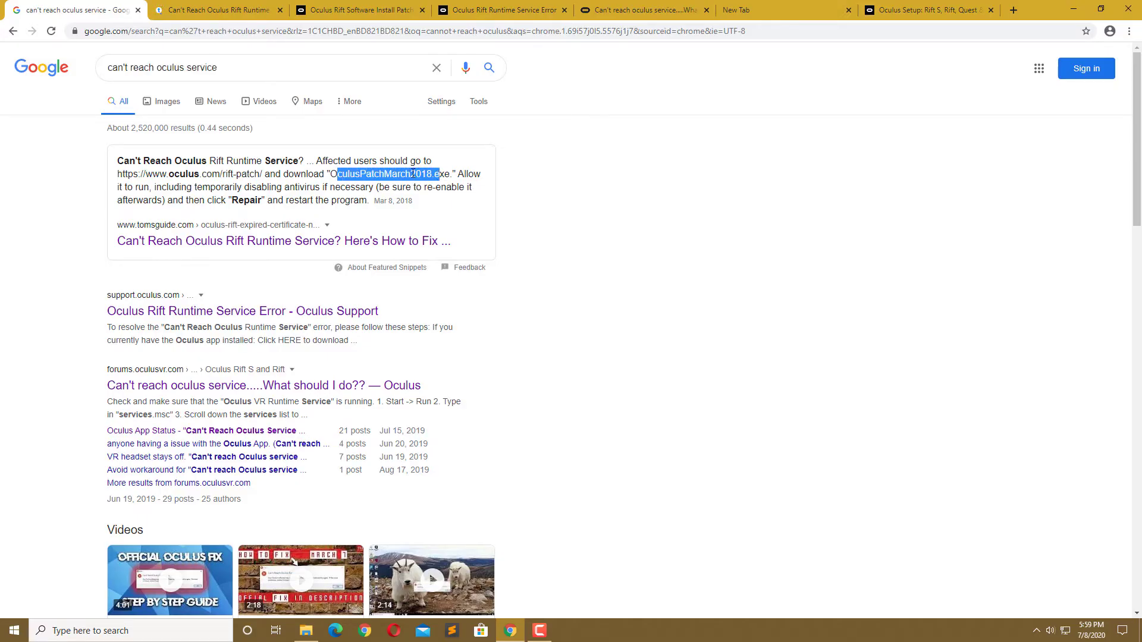
click(357, 9)
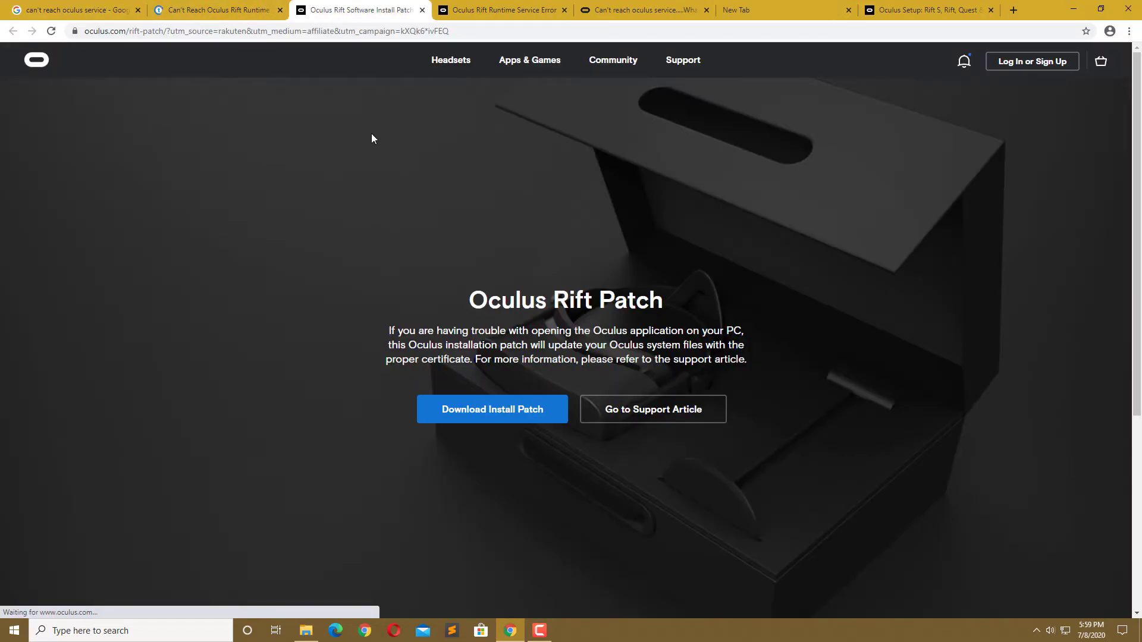
Step: Dismiss the Tom's Guide newsletter popup and view the Can't Reach Oculus Runtime Service support article
click(223, 10)
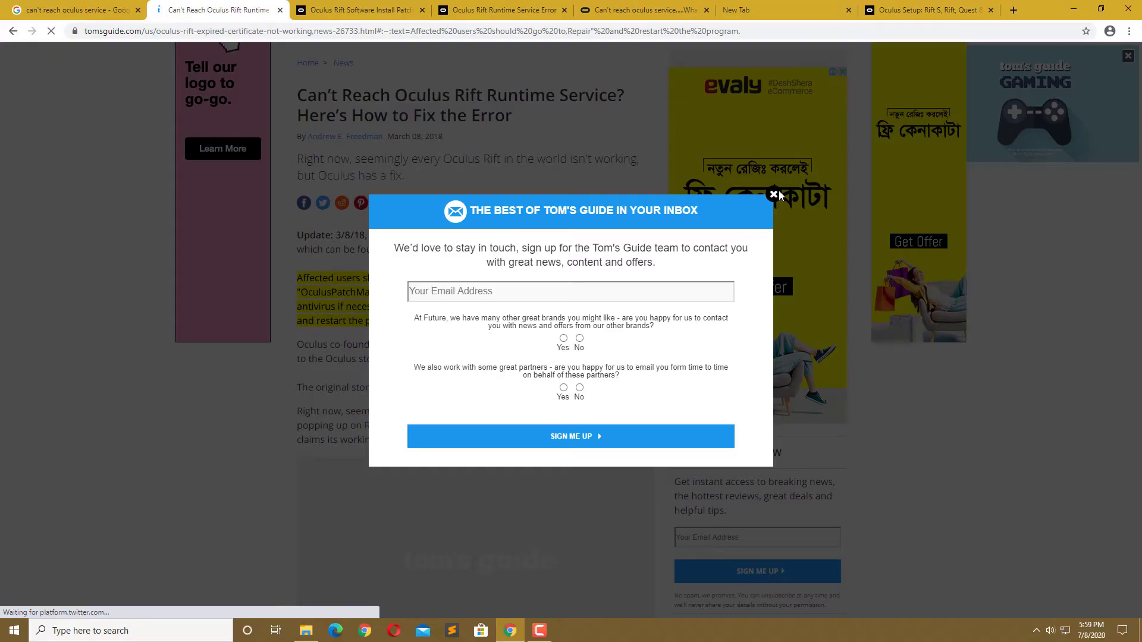
click(761, 194)
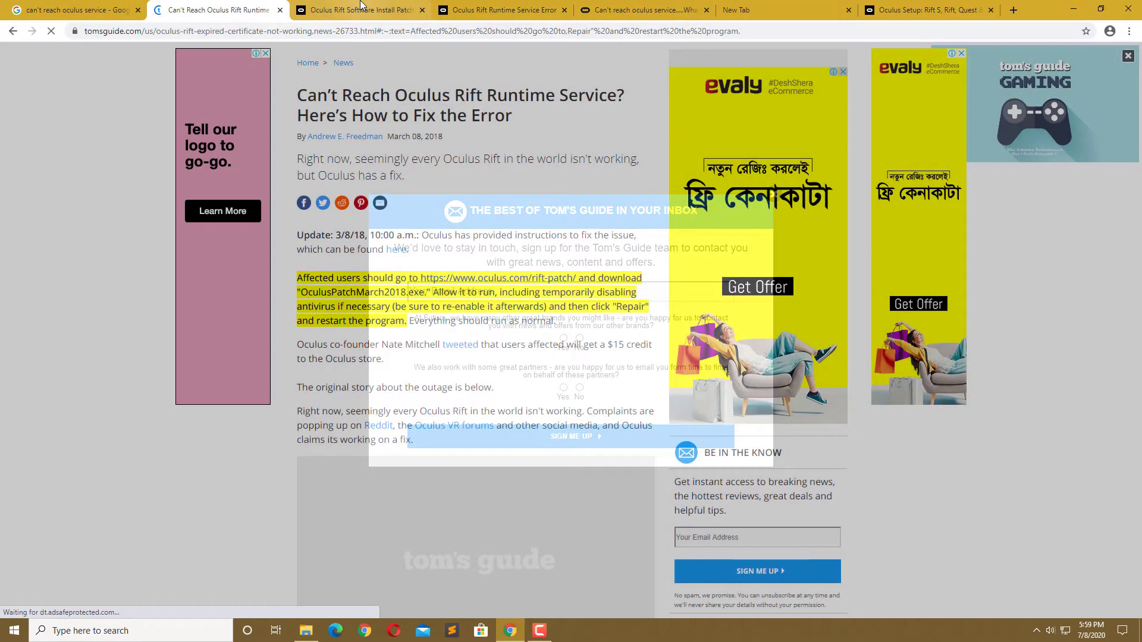
click(387, 10)
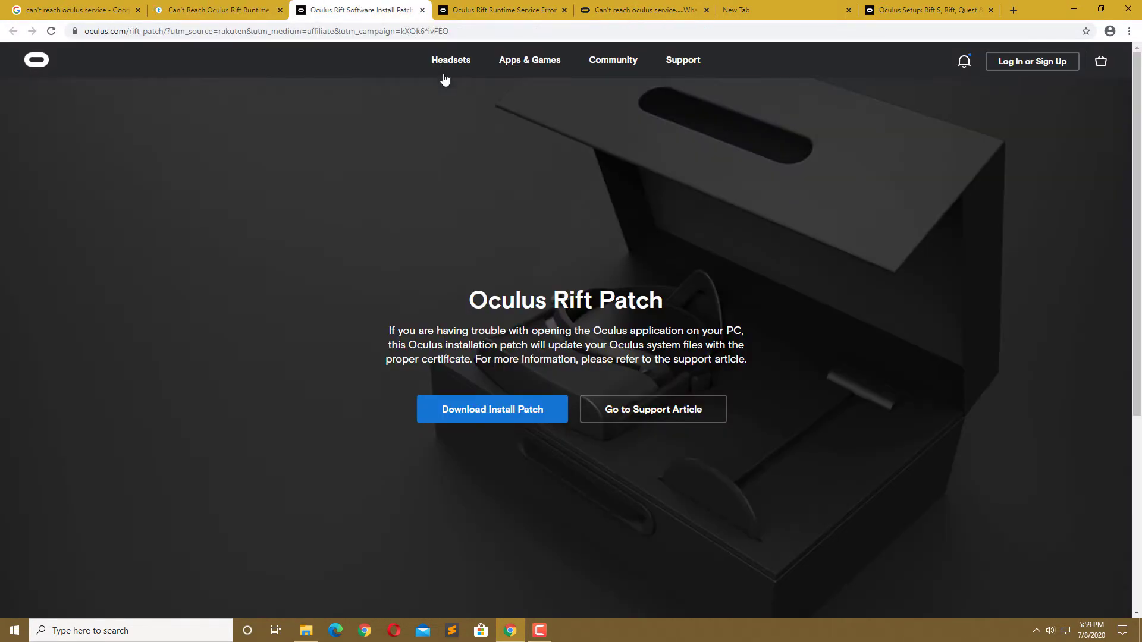
click(484, 13)
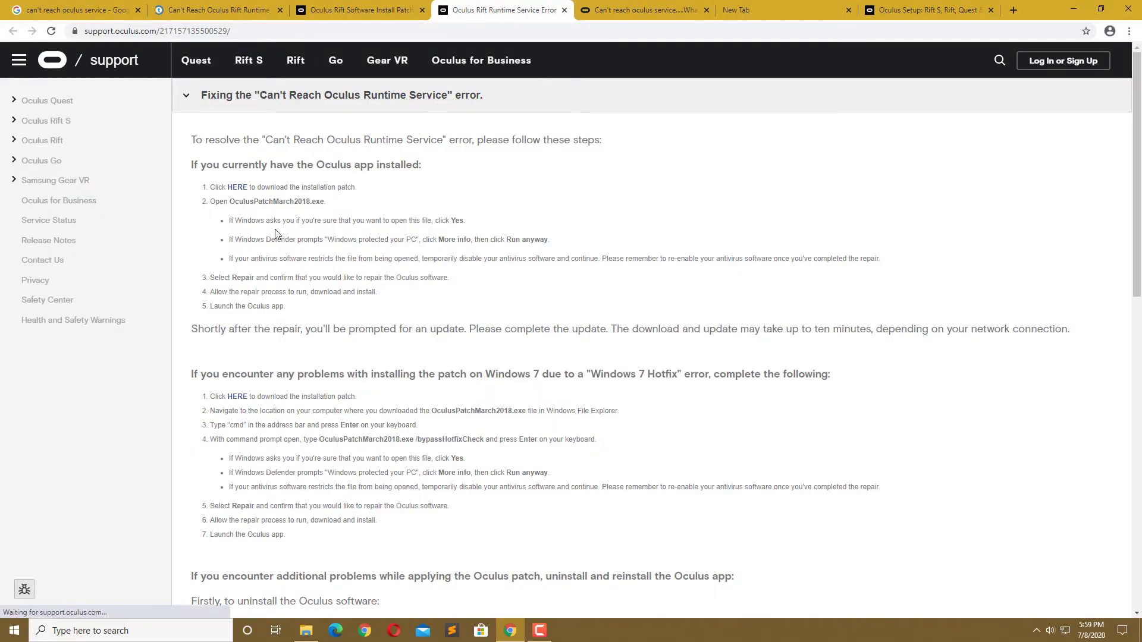
Step: Switch to the oculusvr forum thread, select parts of its address, and scroll to the top
click(640, 10)
scroll(416, 238, up, 5)
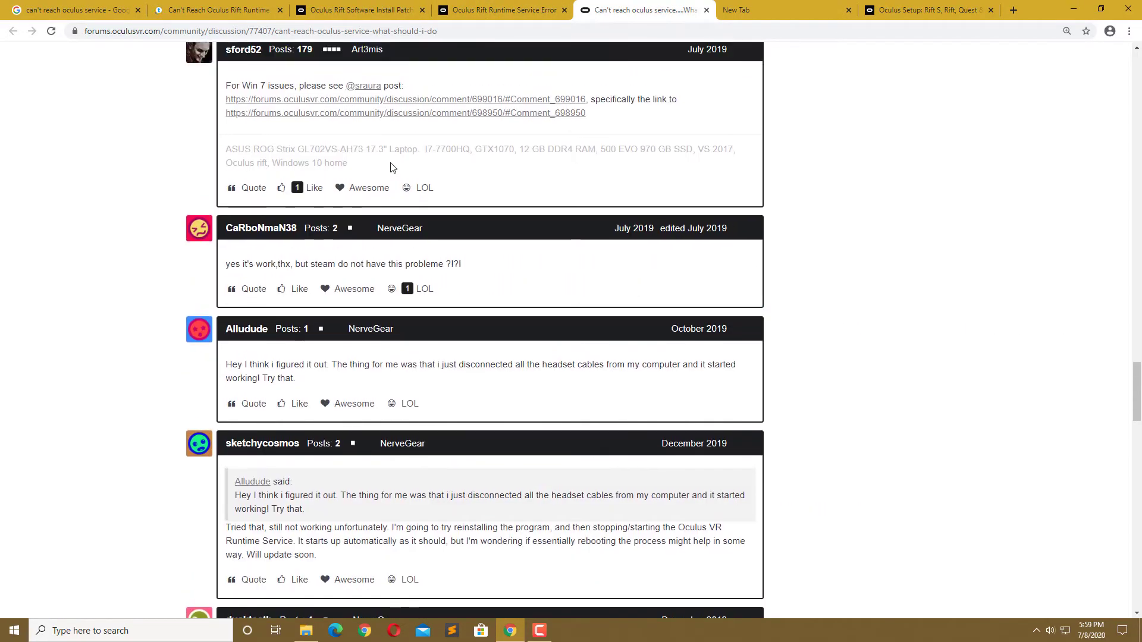
double_click(112, 33)
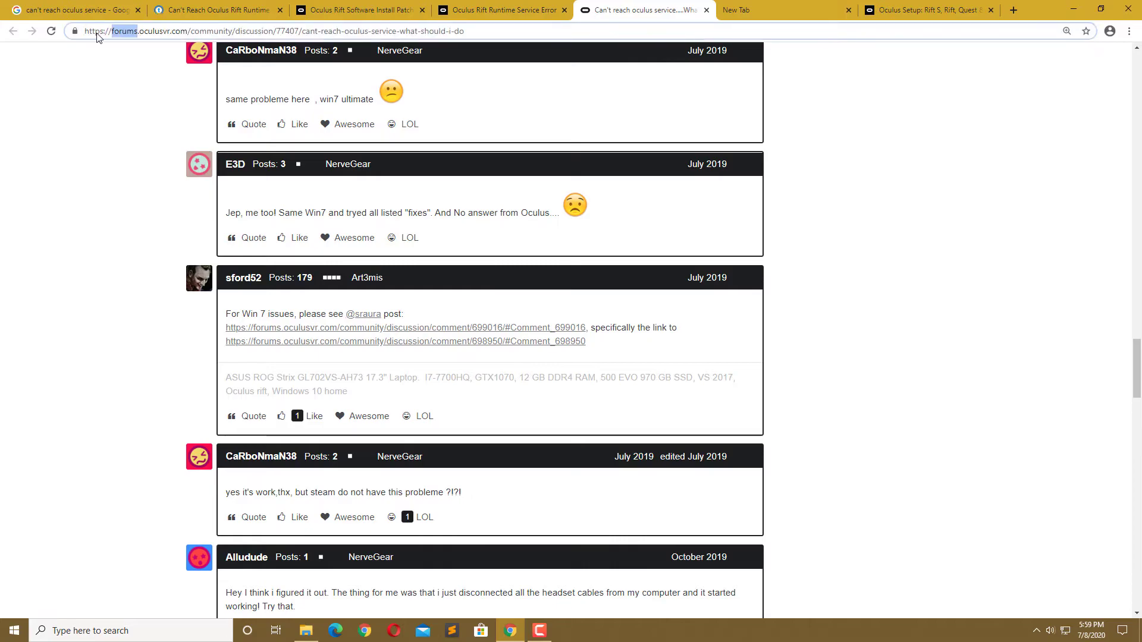
double_click(155, 31)
scroll(303, 218, up, 5)
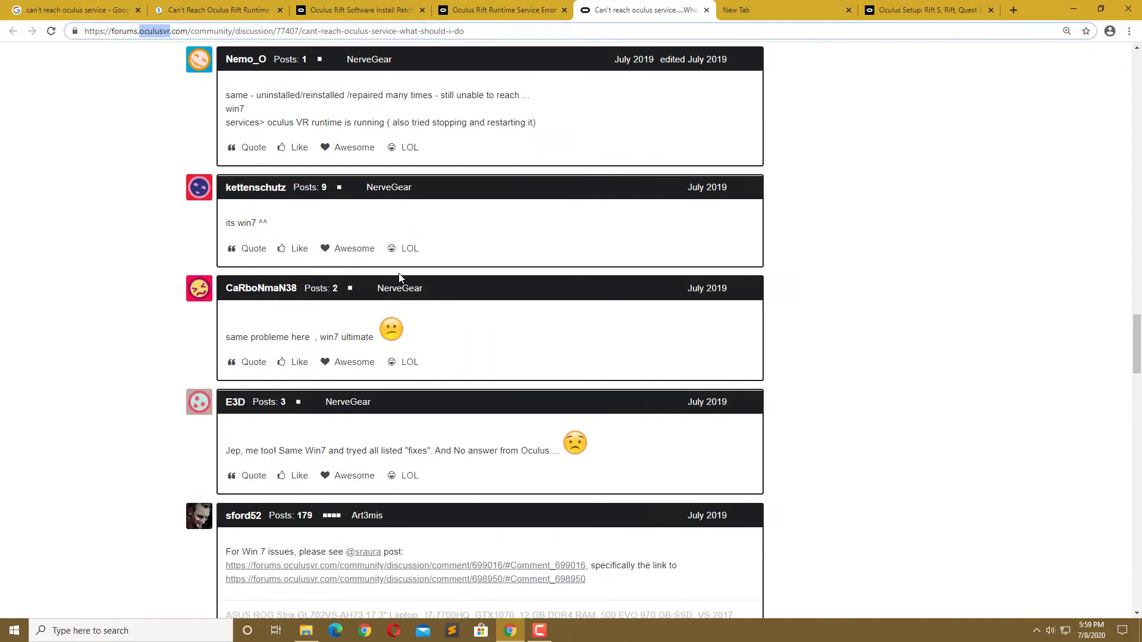
scroll(395, 281, up, 5)
scroll(428, 309, up, 5)
scroll(428, 309, up, 5)
scroll(431, 307, up, 10)
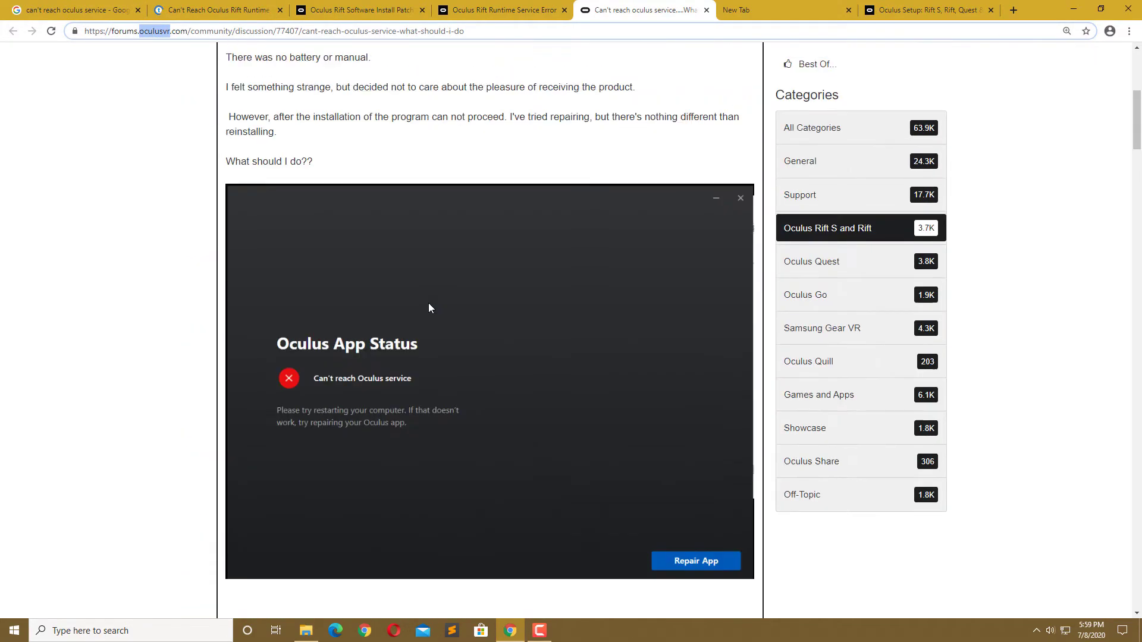
scroll(428, 303, up, 3)
Step: Read down through the forum replies, then launch the Oculus app from the Start menu
scroll(431, 306, down, 5)
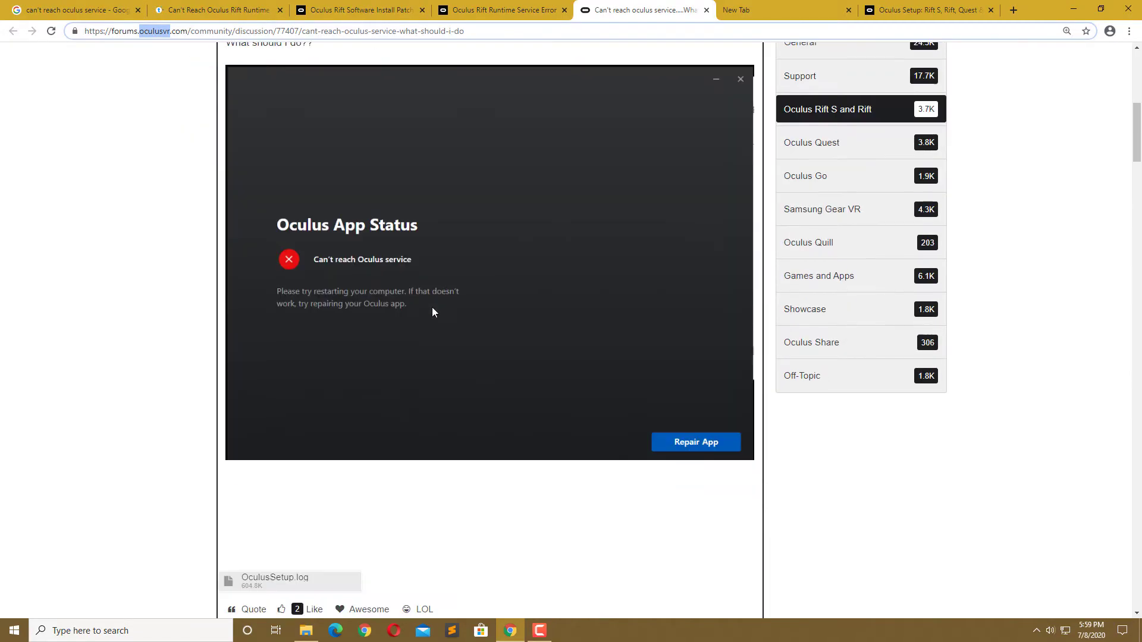
scroll(432, 310, down, 6)
scroll(432, 310, down, 2)
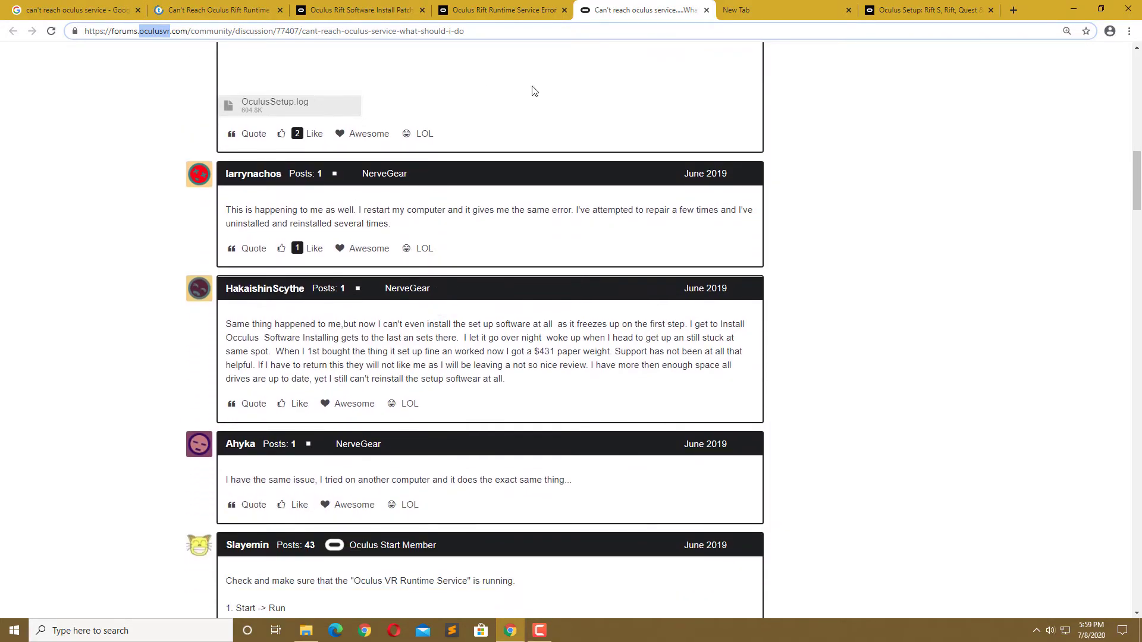
scroll(474, 264, down, 6)
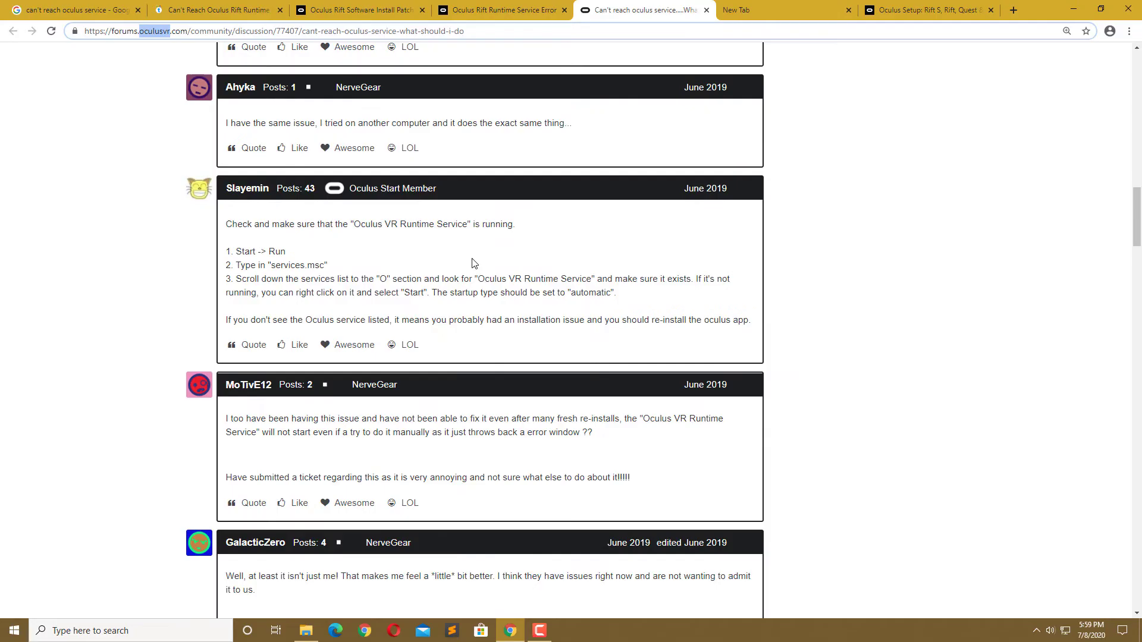
scroll(474, 264, down, 2)
scroll(472, 261, down, 2)
scroll(472, 261, down, 1)
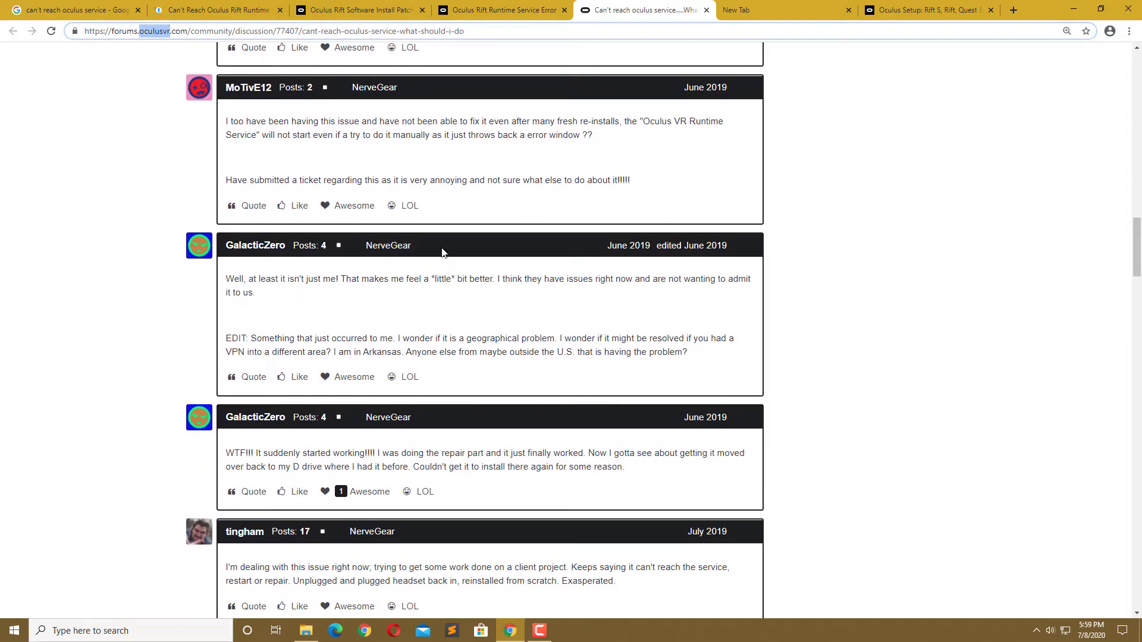
scroll(407, 179, down, 4)
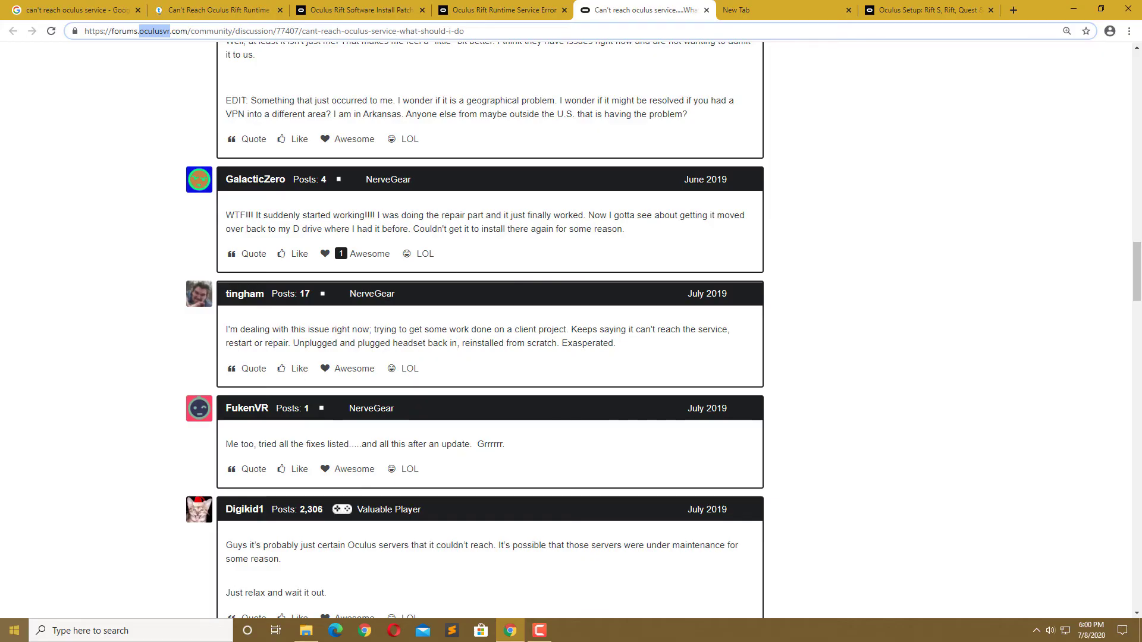
key(super)
key(super)
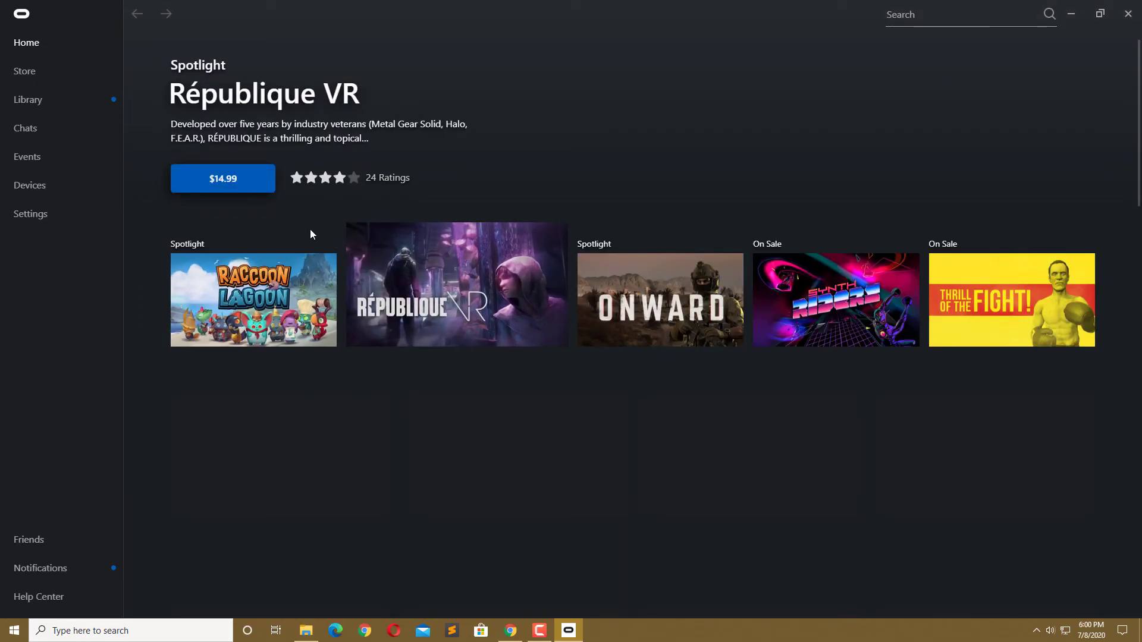
Step: Check the pending AltspaceVR update in the Oculus Library, then browse the installed apps grid
click(28, 99)
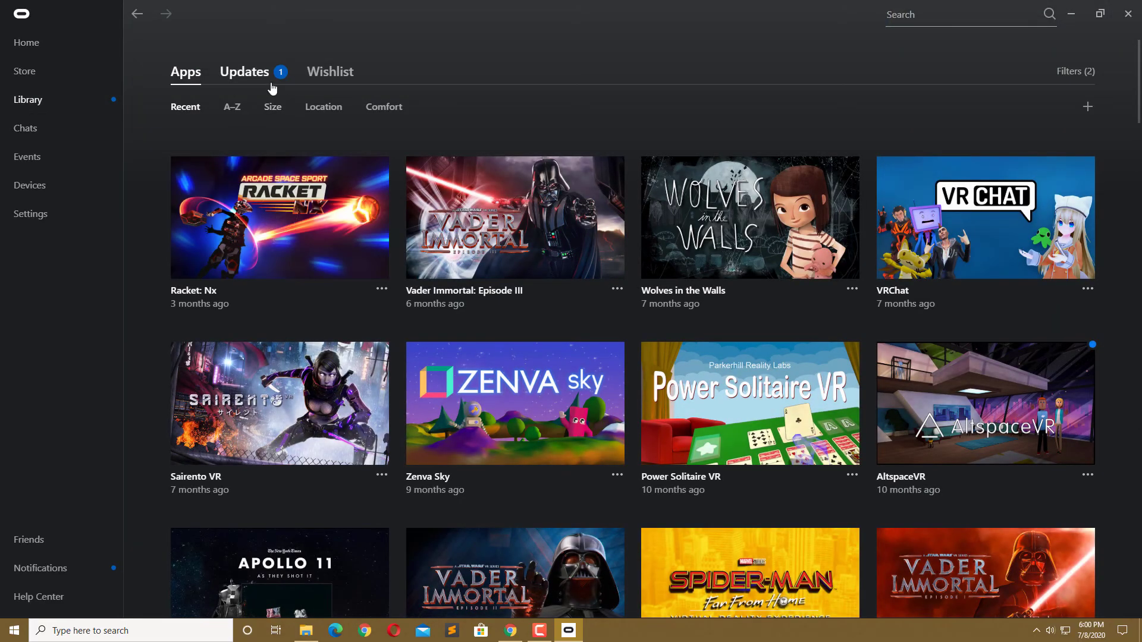
click(269, 80)
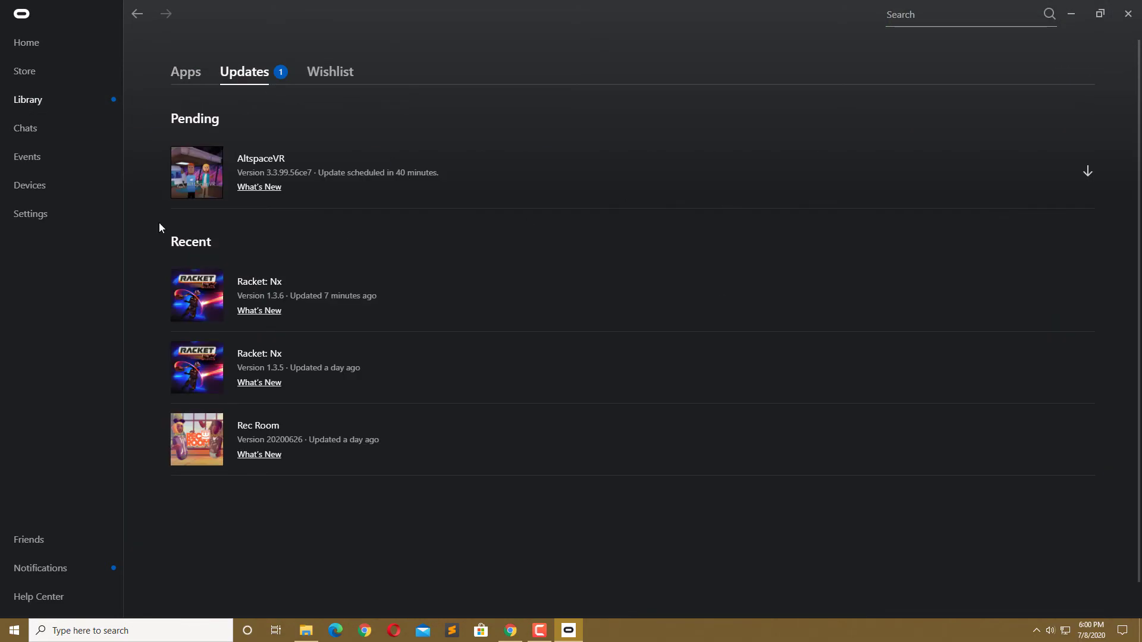
click(27, 99)
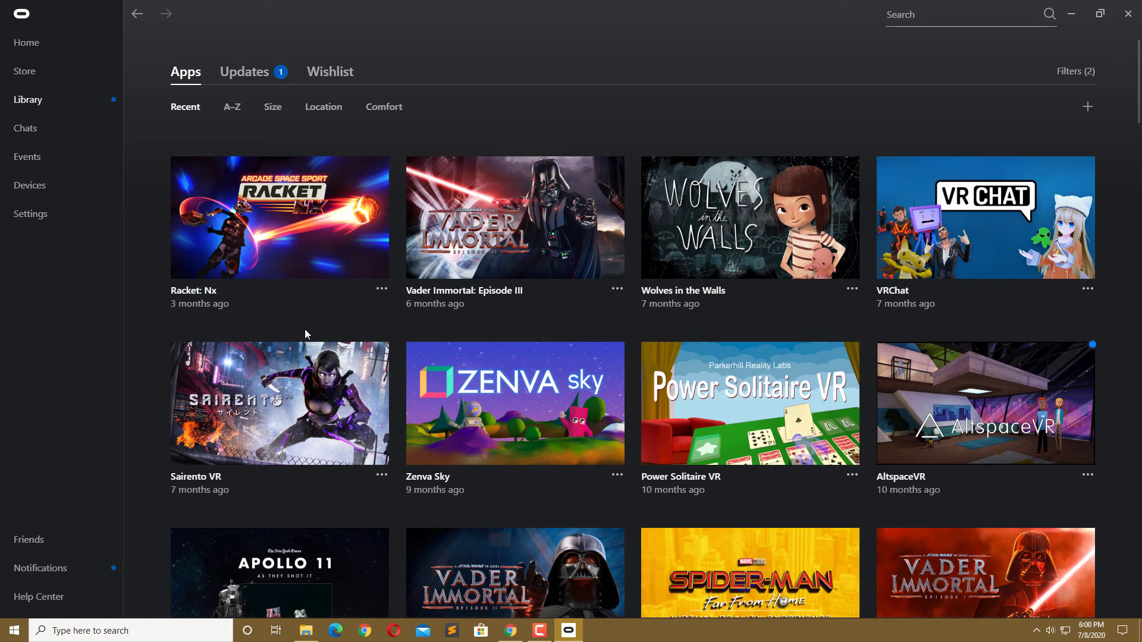
scroll(338, 337, down, 5)
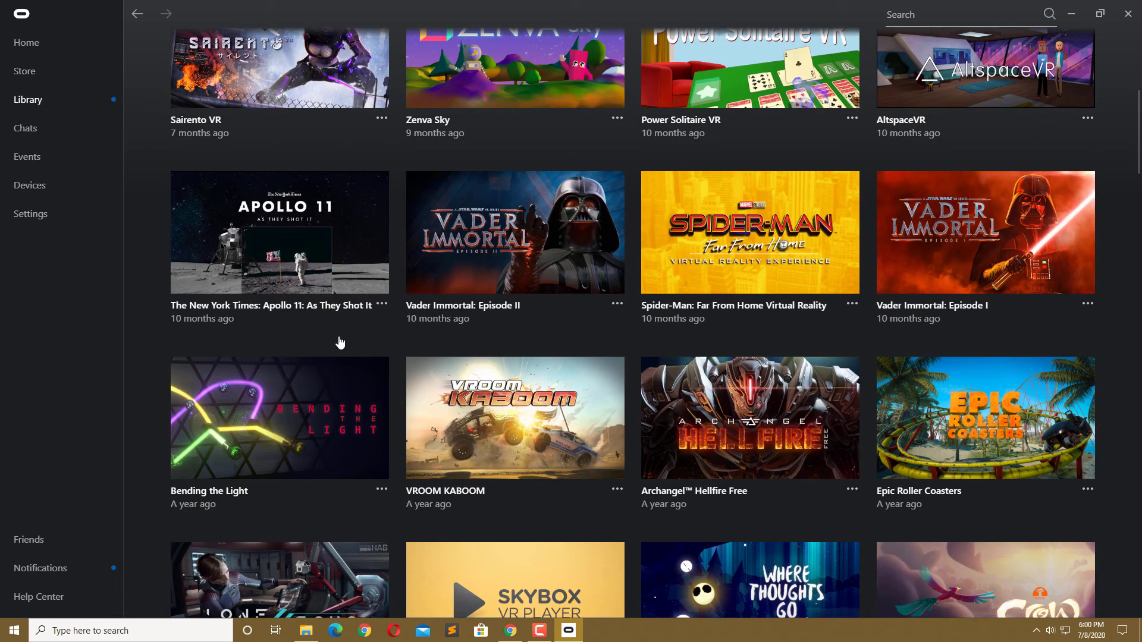
scroll(339, 342, down, 2)
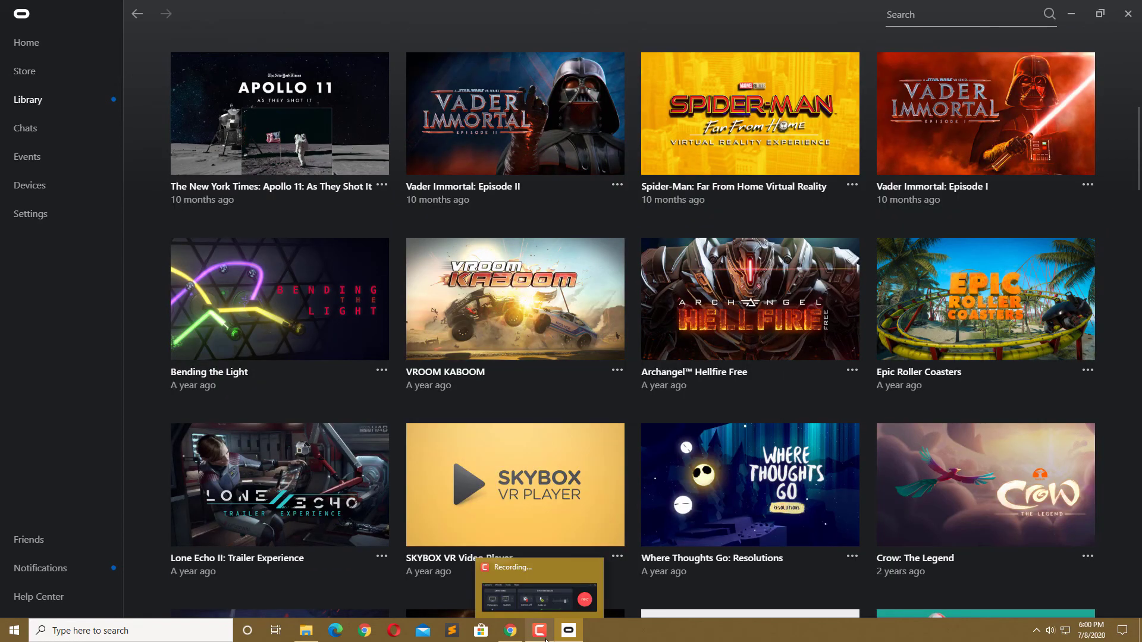